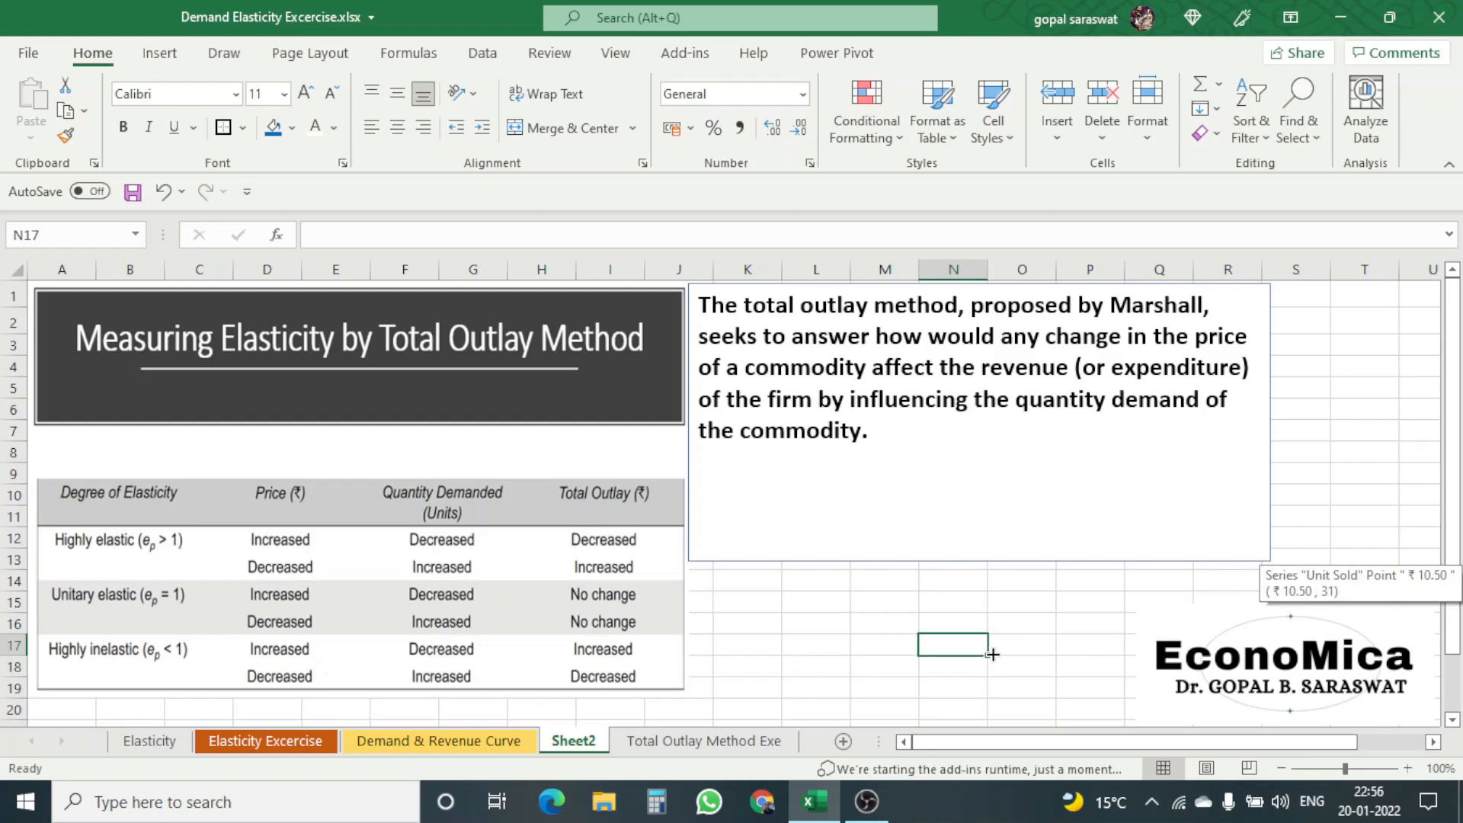
Step: Open the Total Outlay Method Exe sheet and enter 20 as the first price in cell A4
click(750, 743)
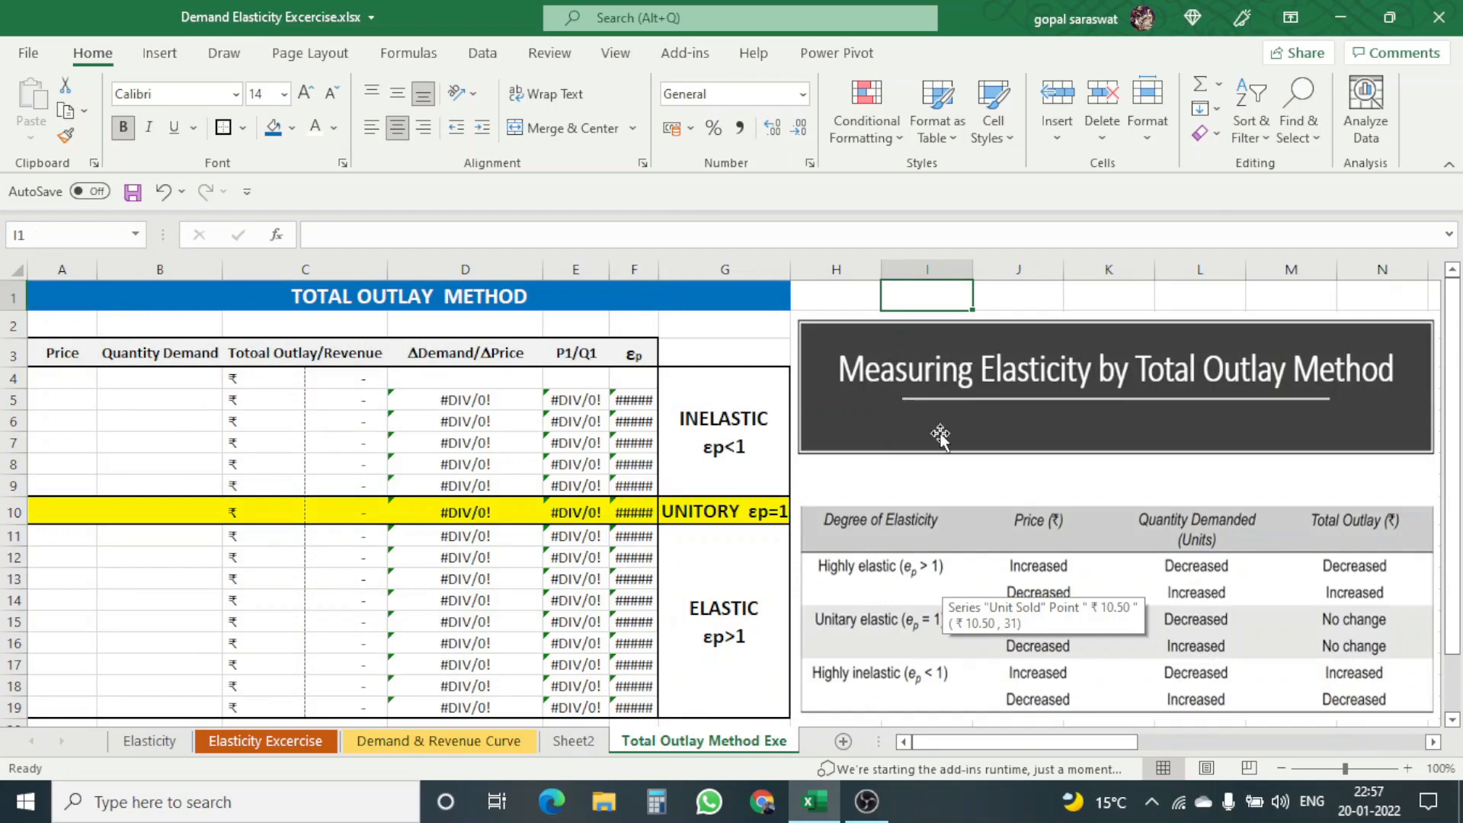
click(970, 485)
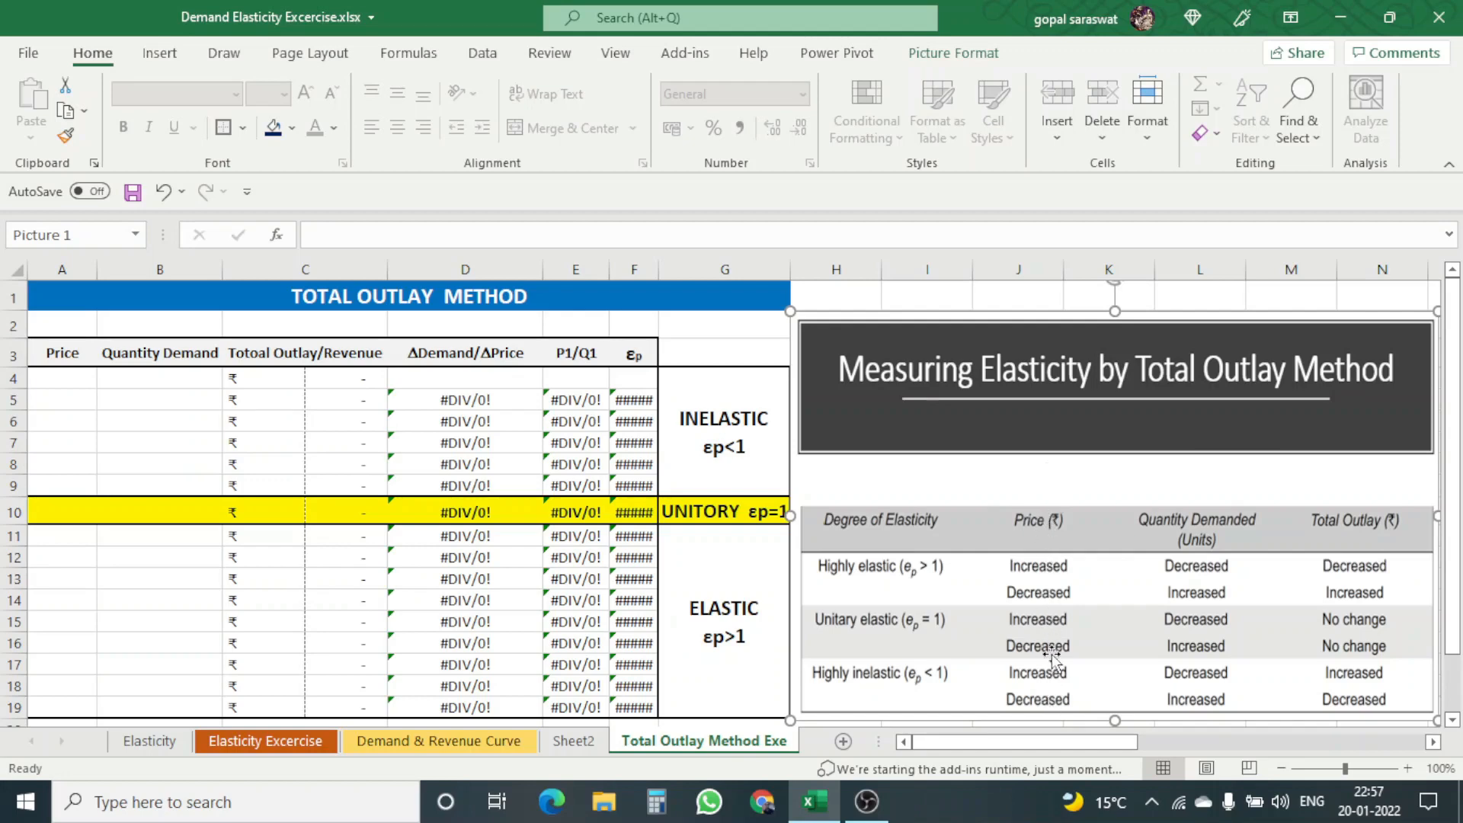
click(49, 379)
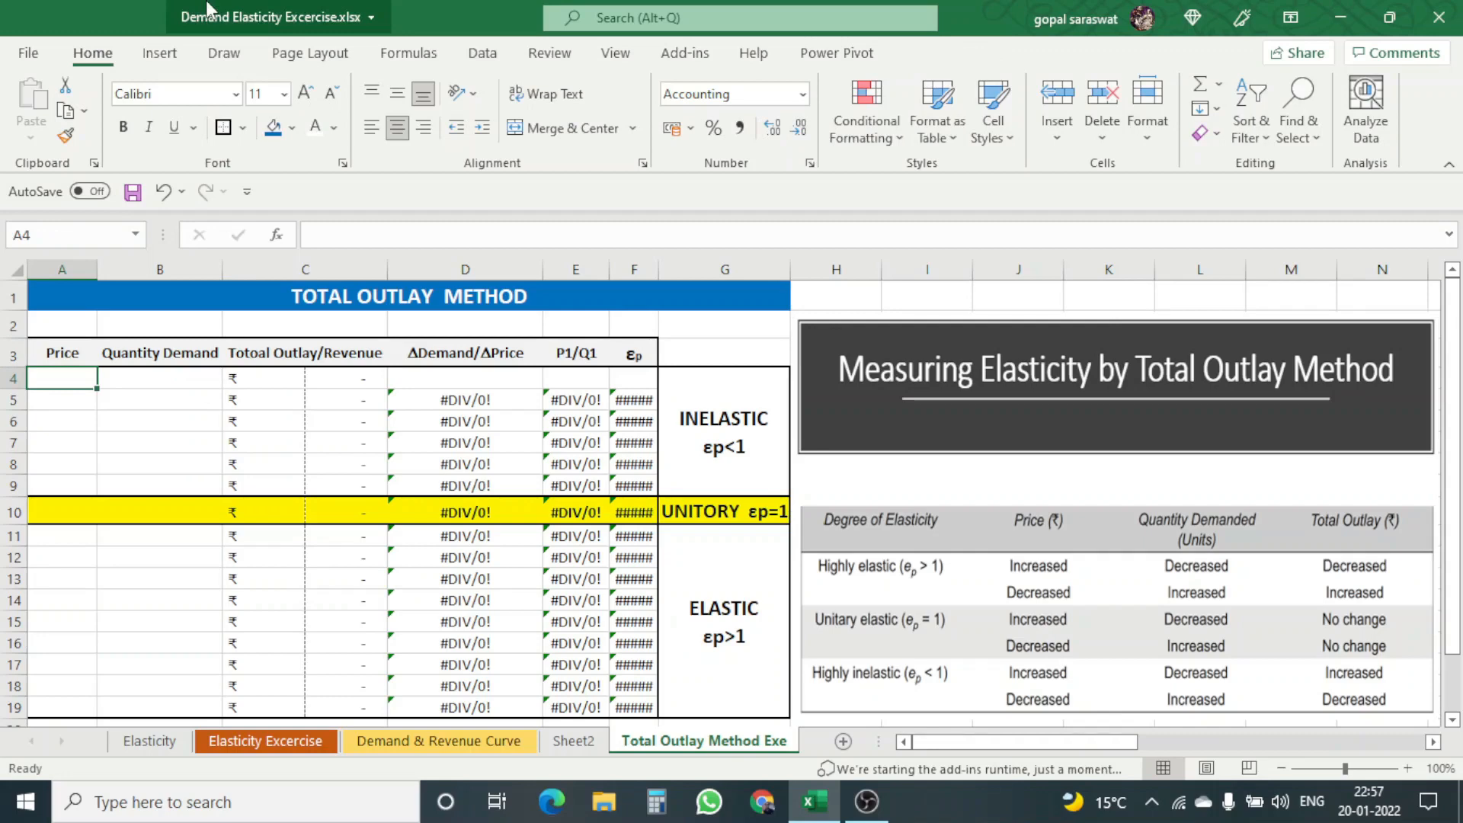
text(20)
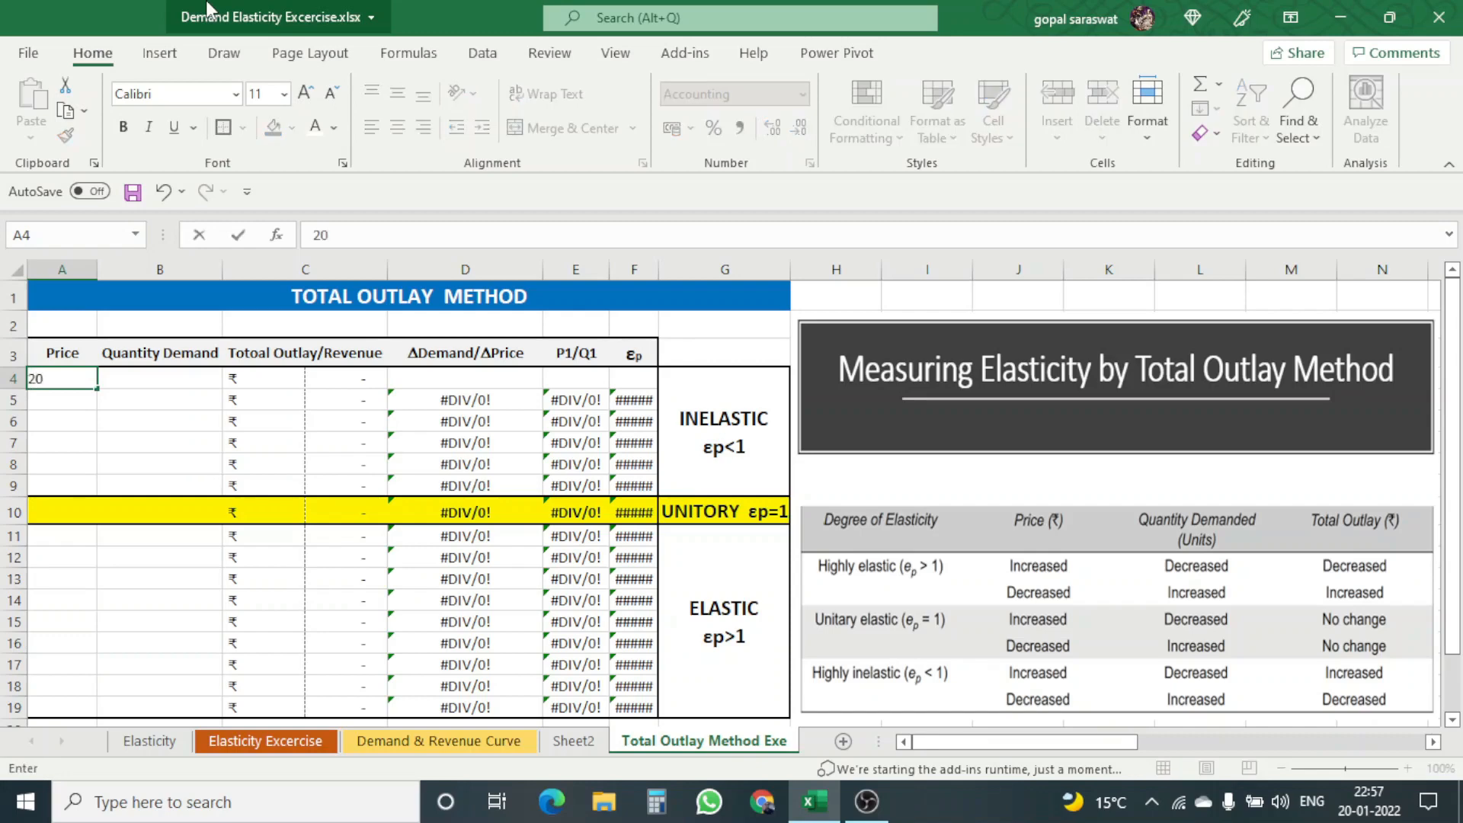
key(Return)
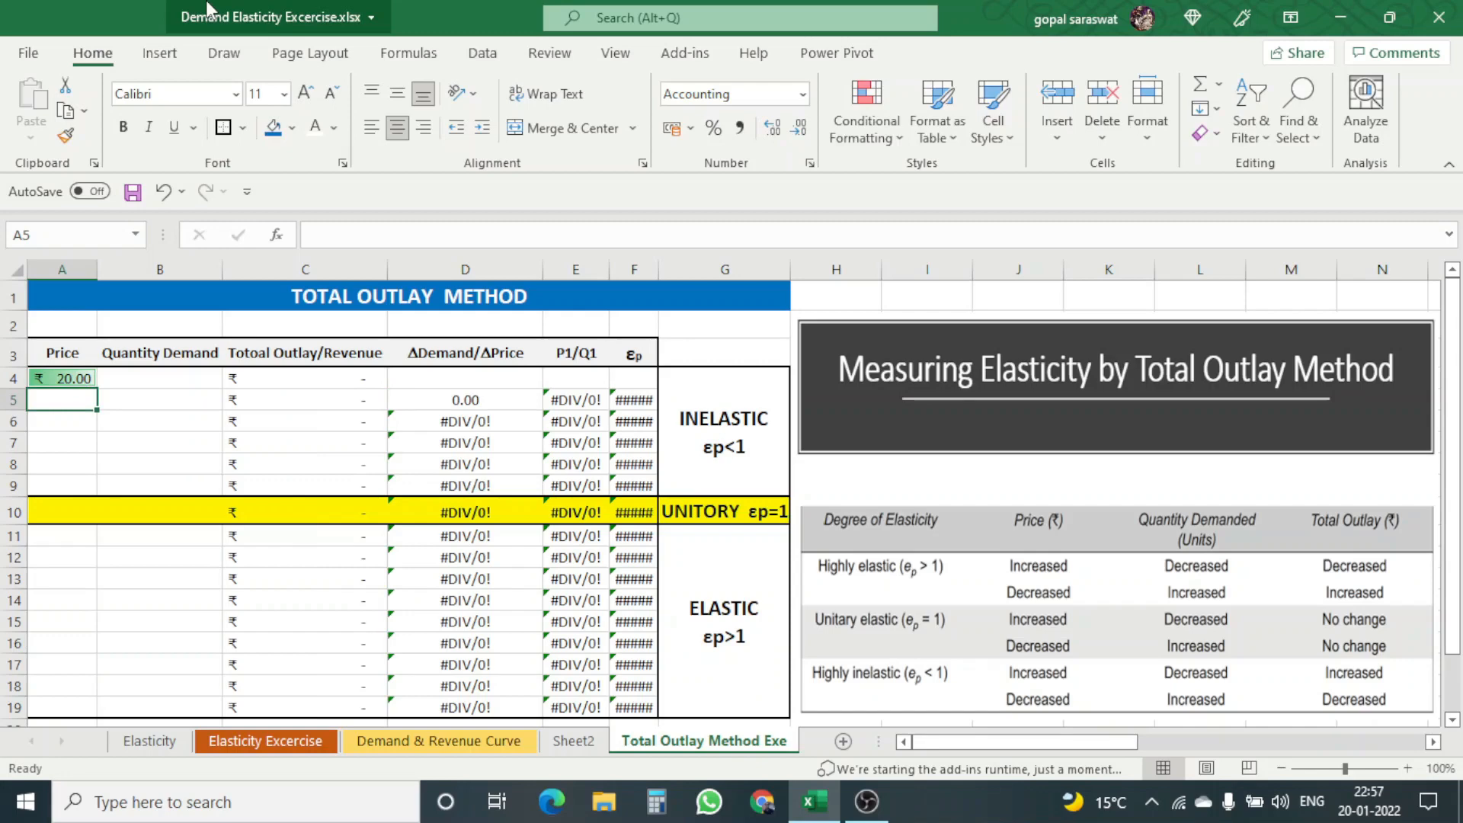
Step: Enter a formula in A5 that adds 0.50 to the price in A4
text(=)
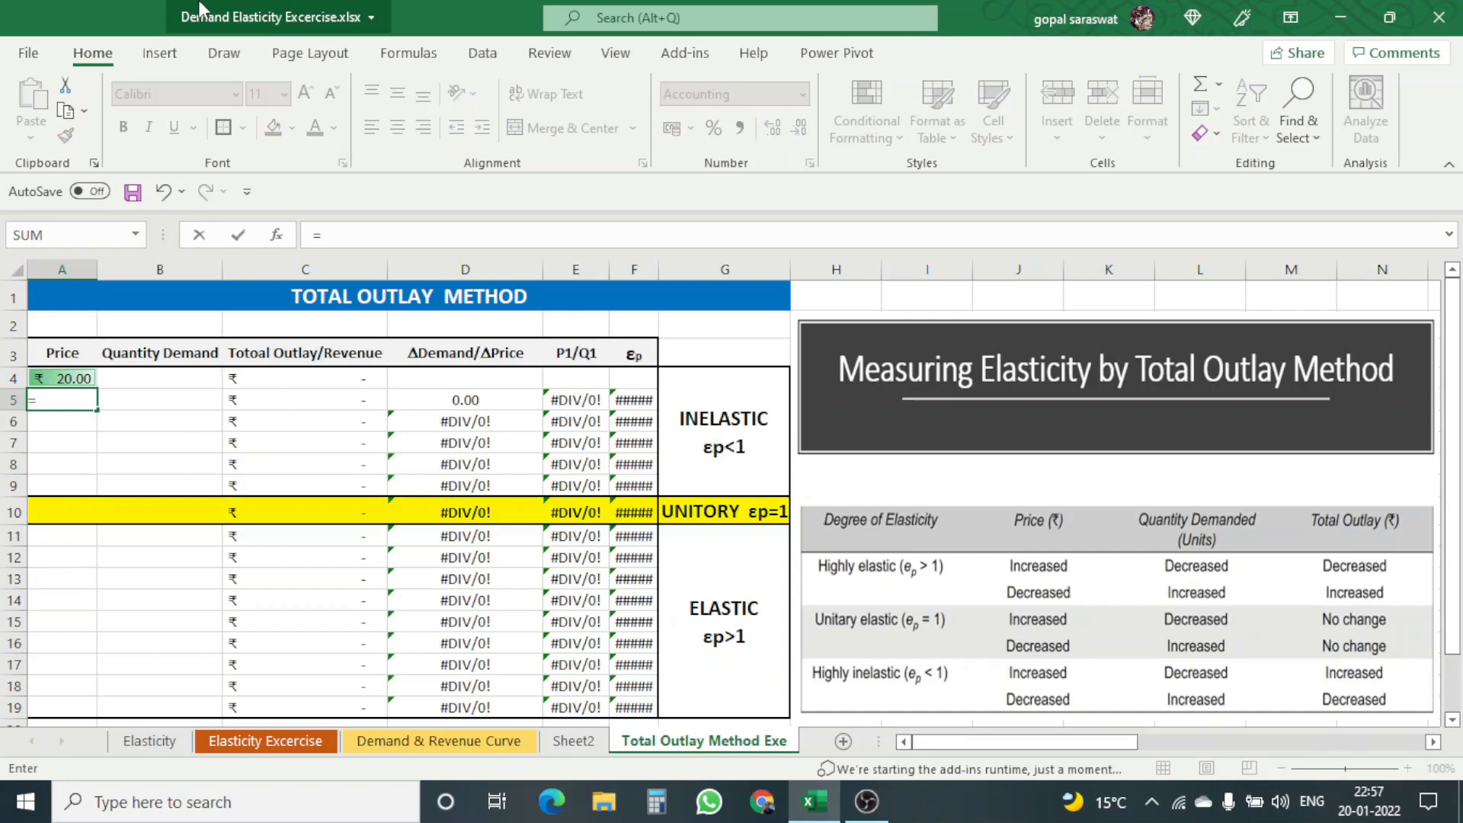
click(73, 374)
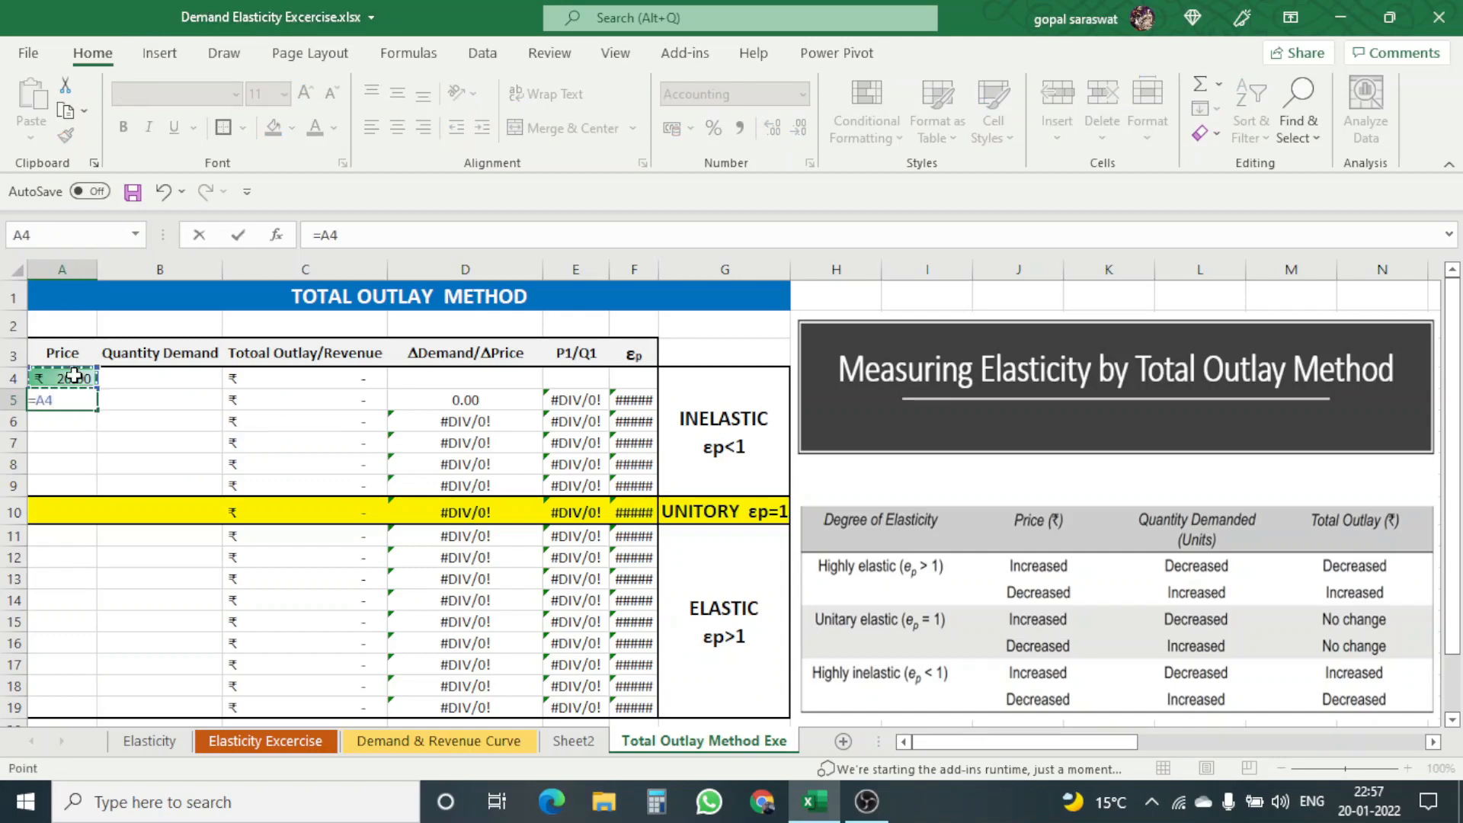
text(+.50)
key(Return)
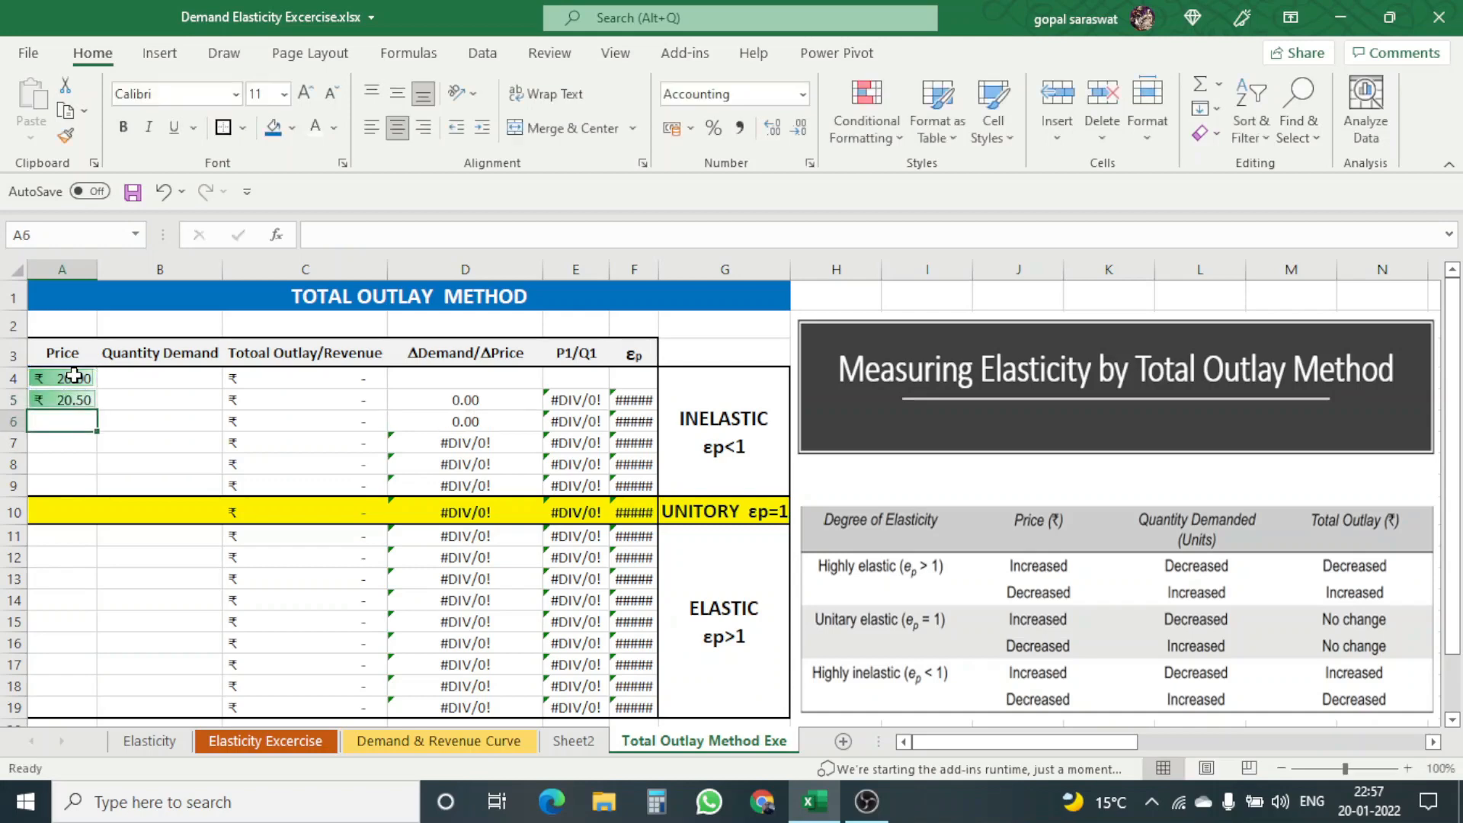
Step: Copy the price formula from A5 into A6:A19, pasting formulas only
click(71, 402)
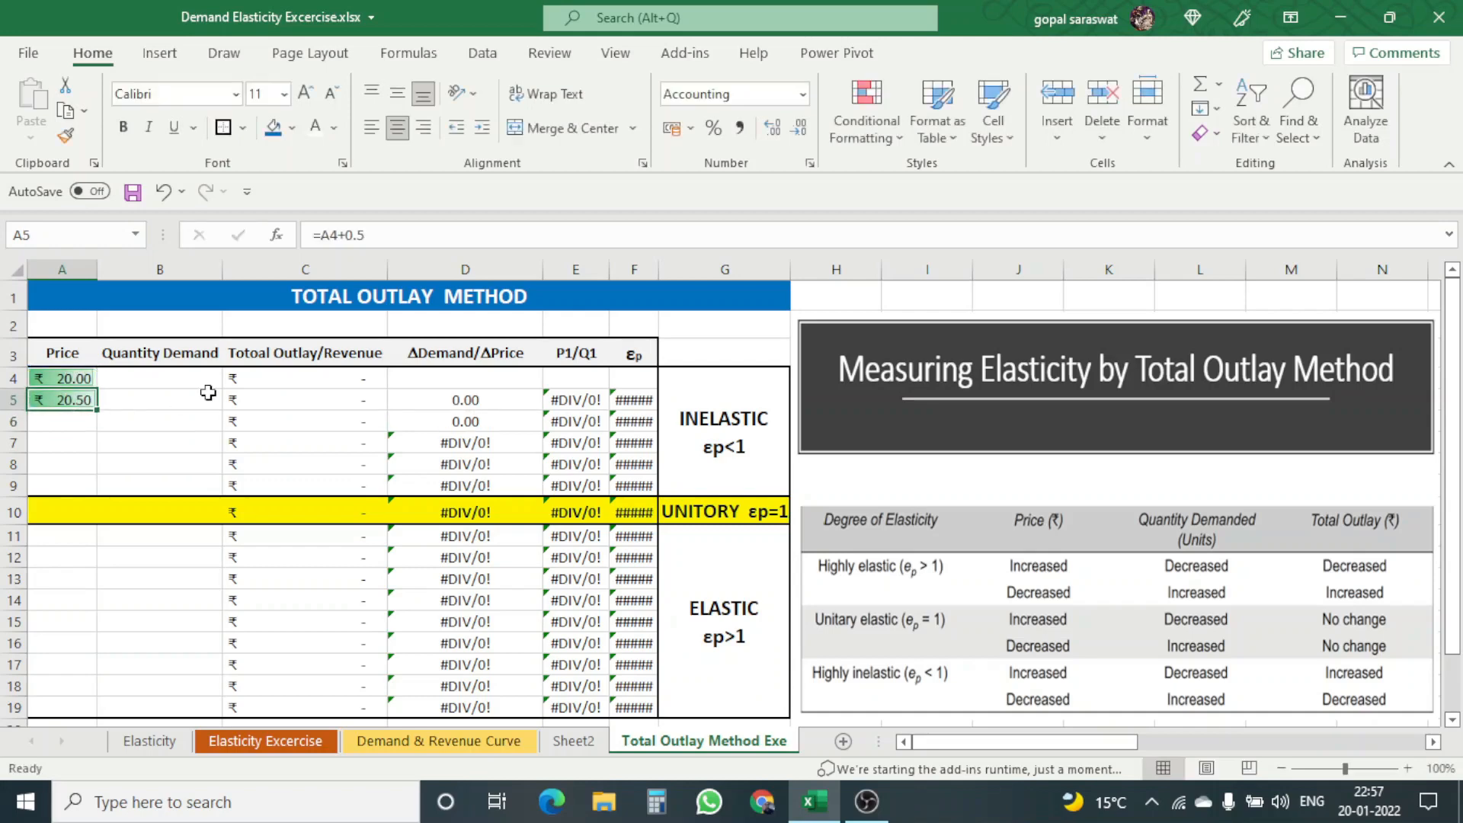
key(ctrl+c)
drag(82, 420, 78, 691)
right_click(79, 662)
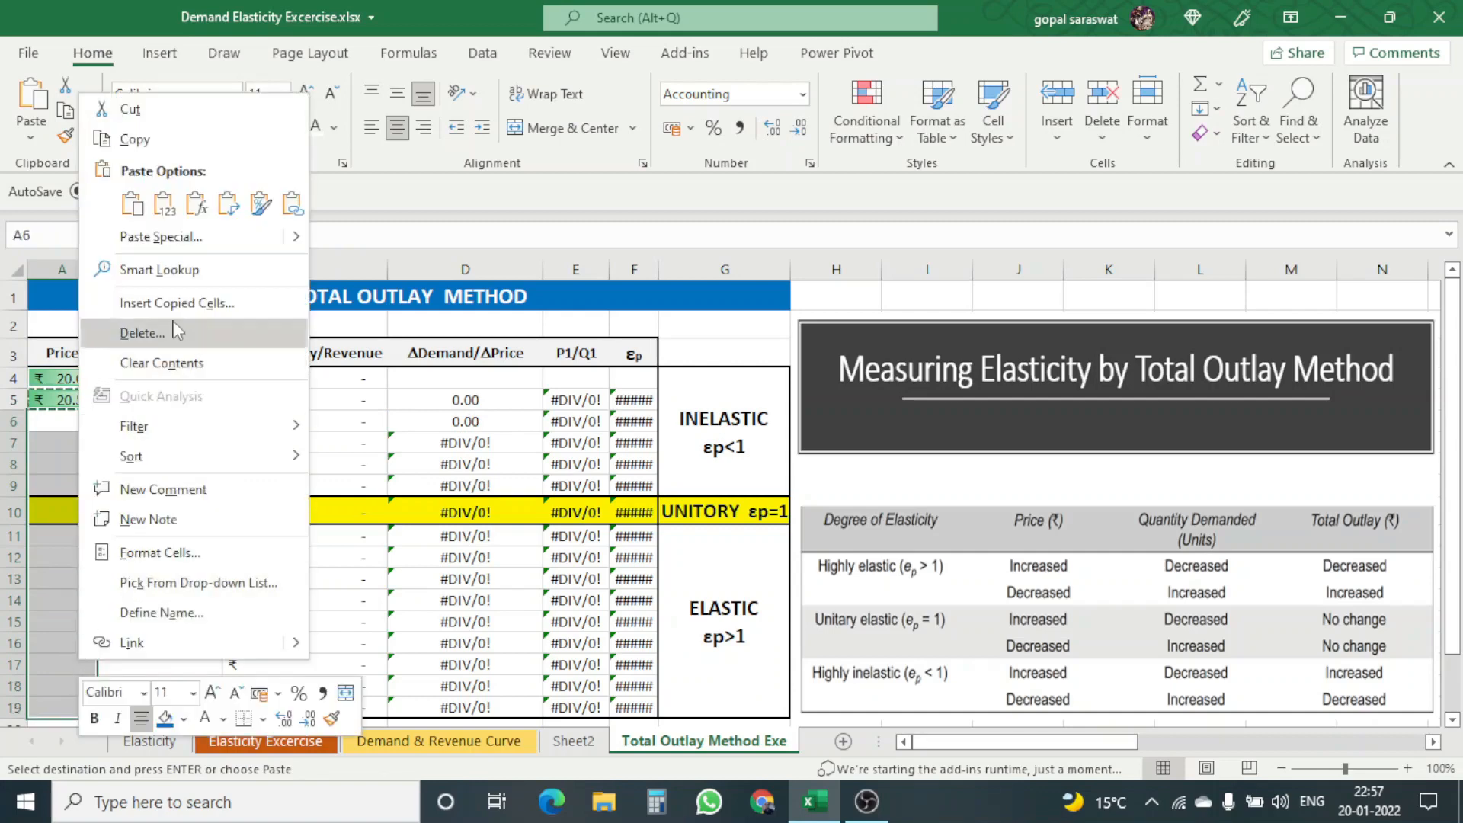
click(196, 202)
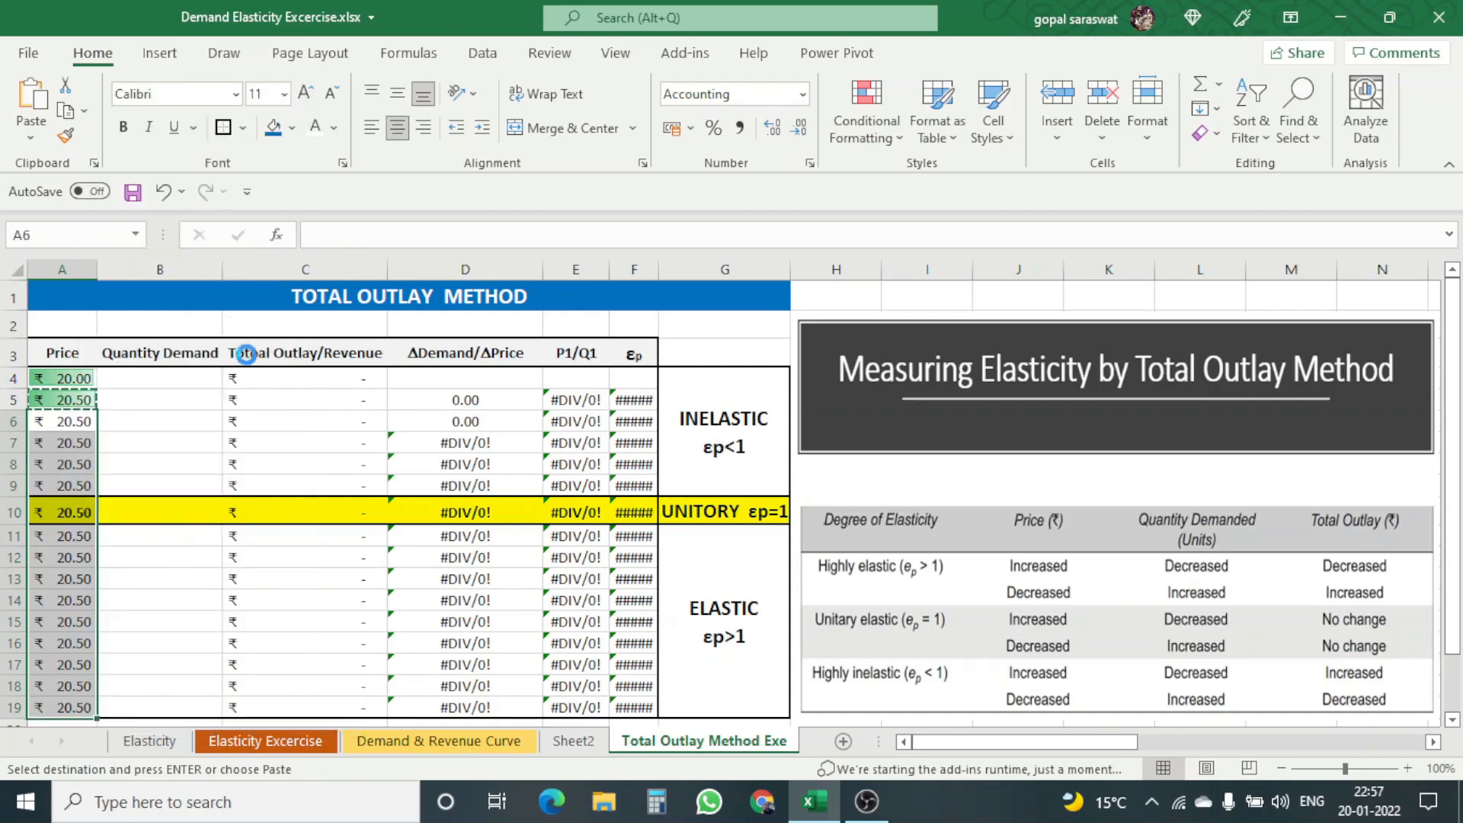
click(250, 460)
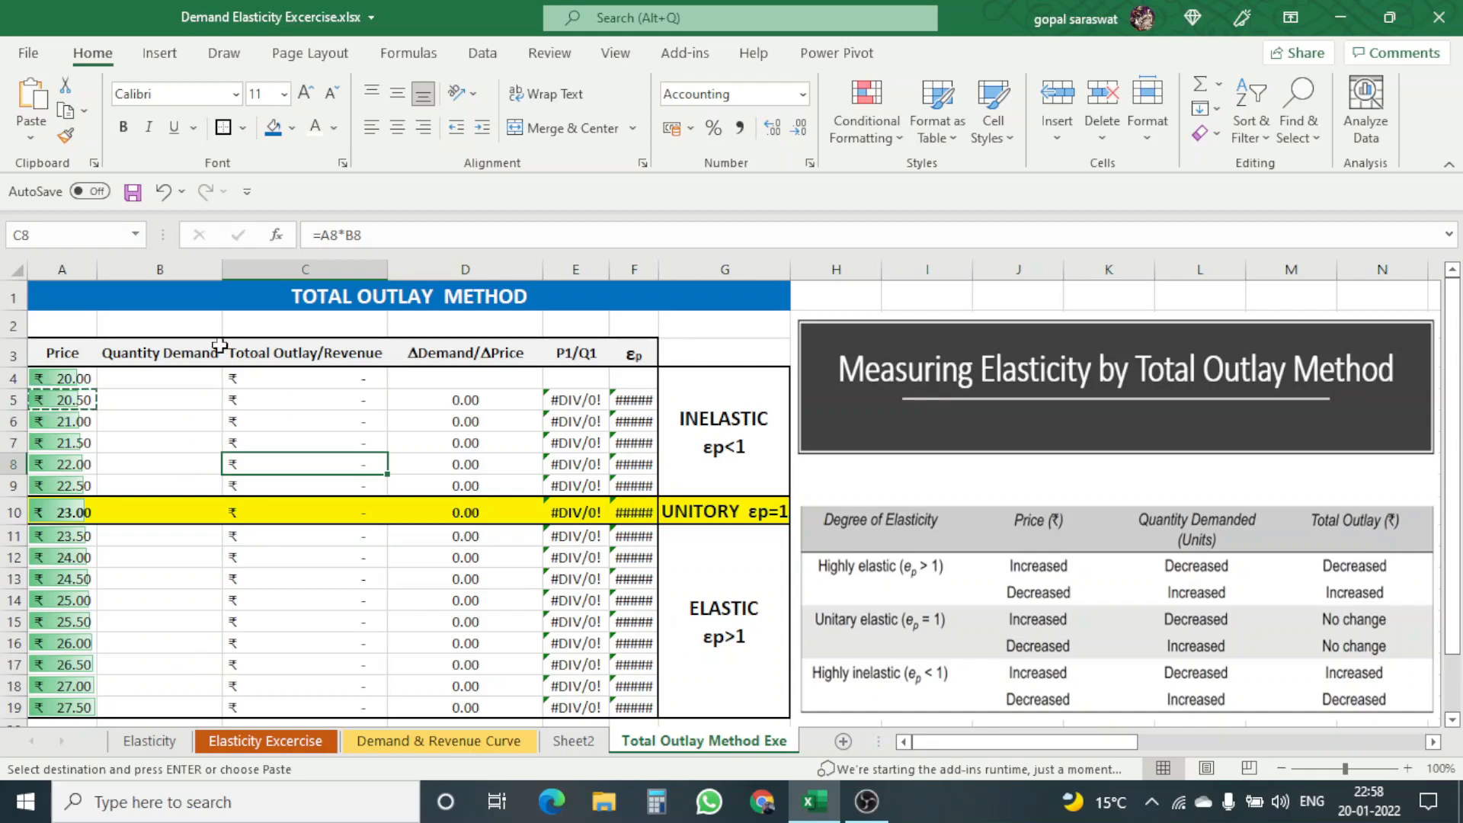
Step: Enter 50 as the first quantity demanded in B4 and check the total outlay formula in C4
click(172, 380)
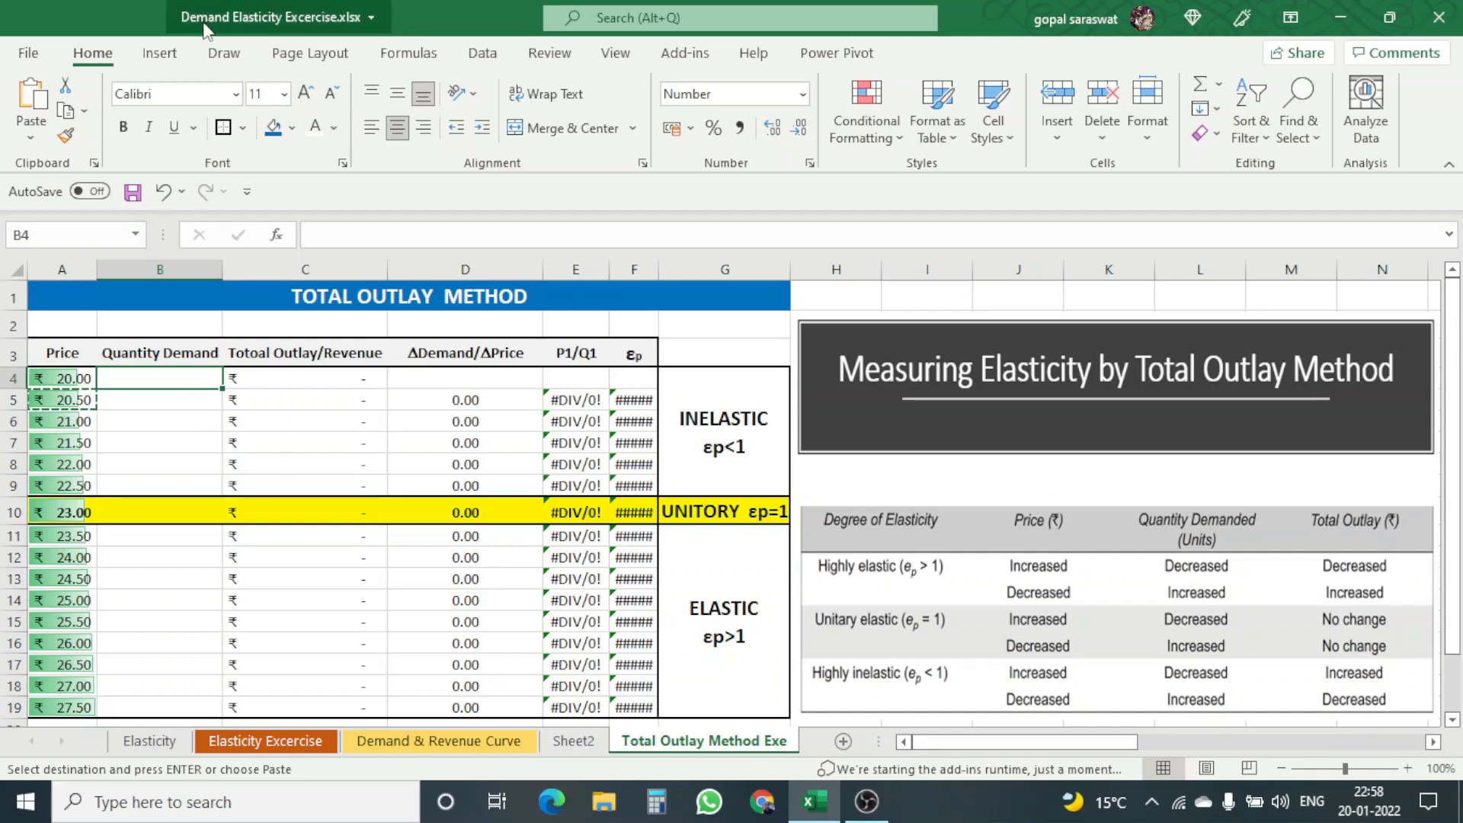
text(50)
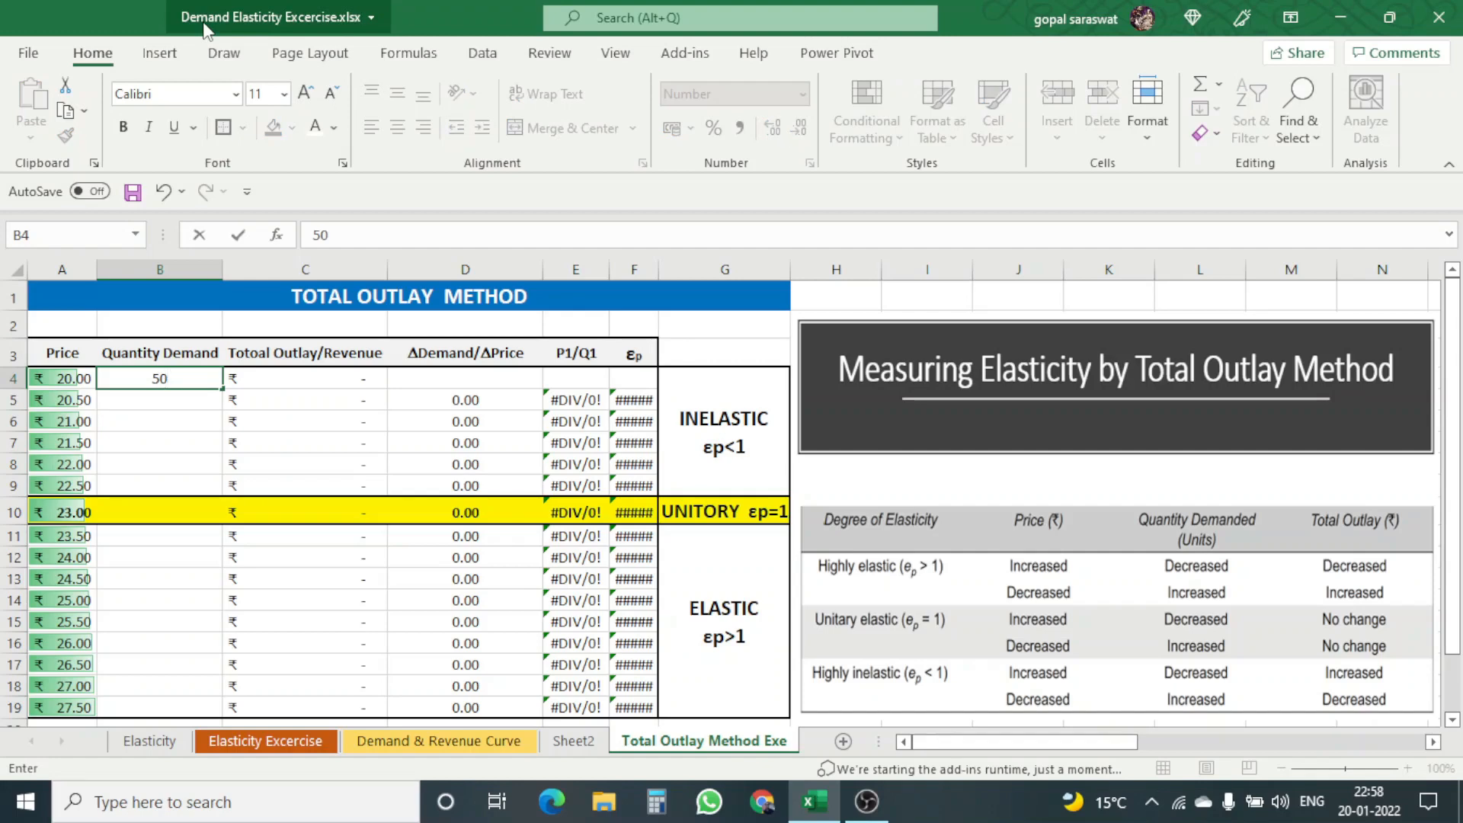
key(Return)
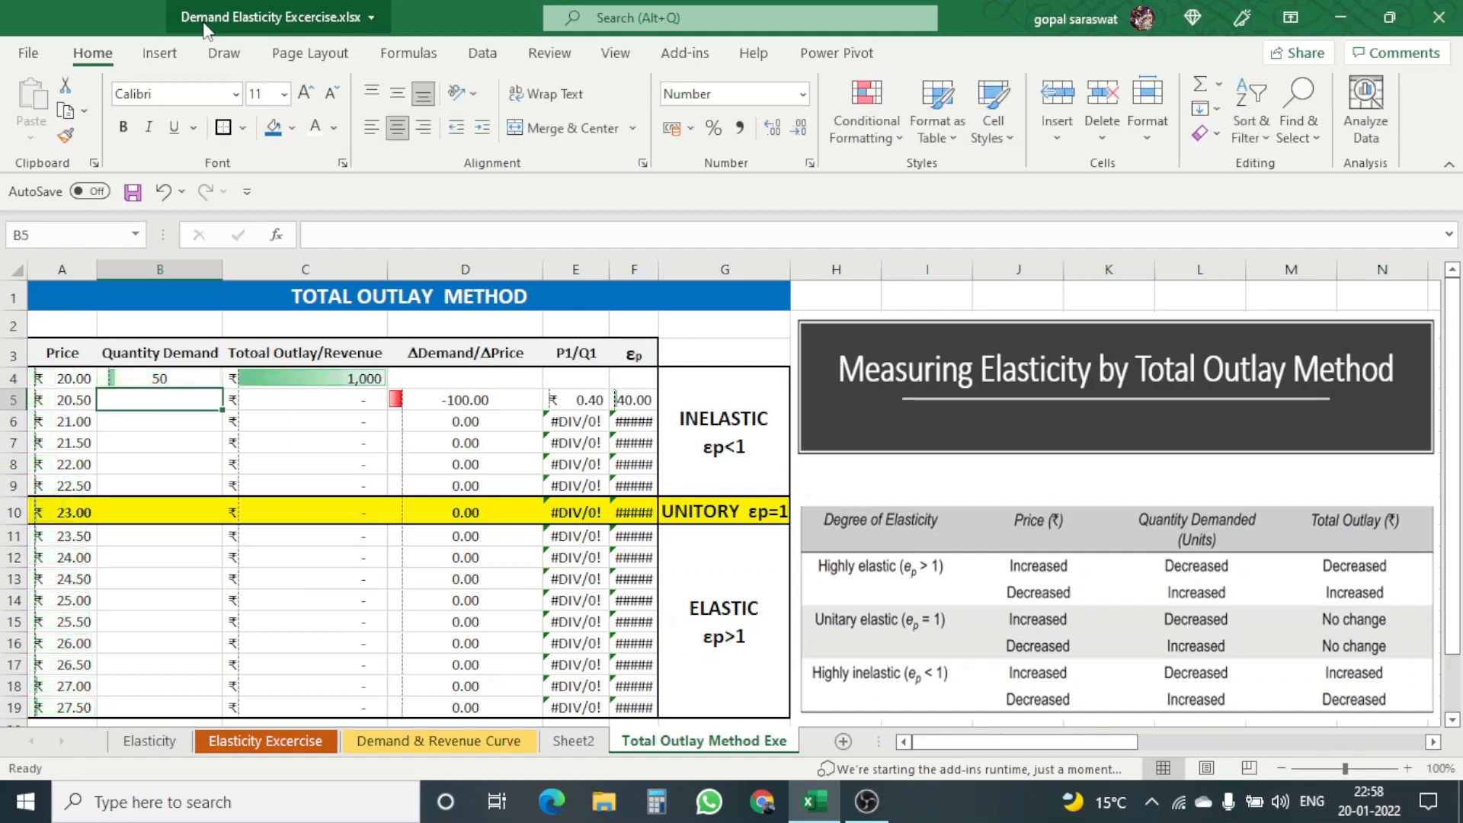
click(169, 377)
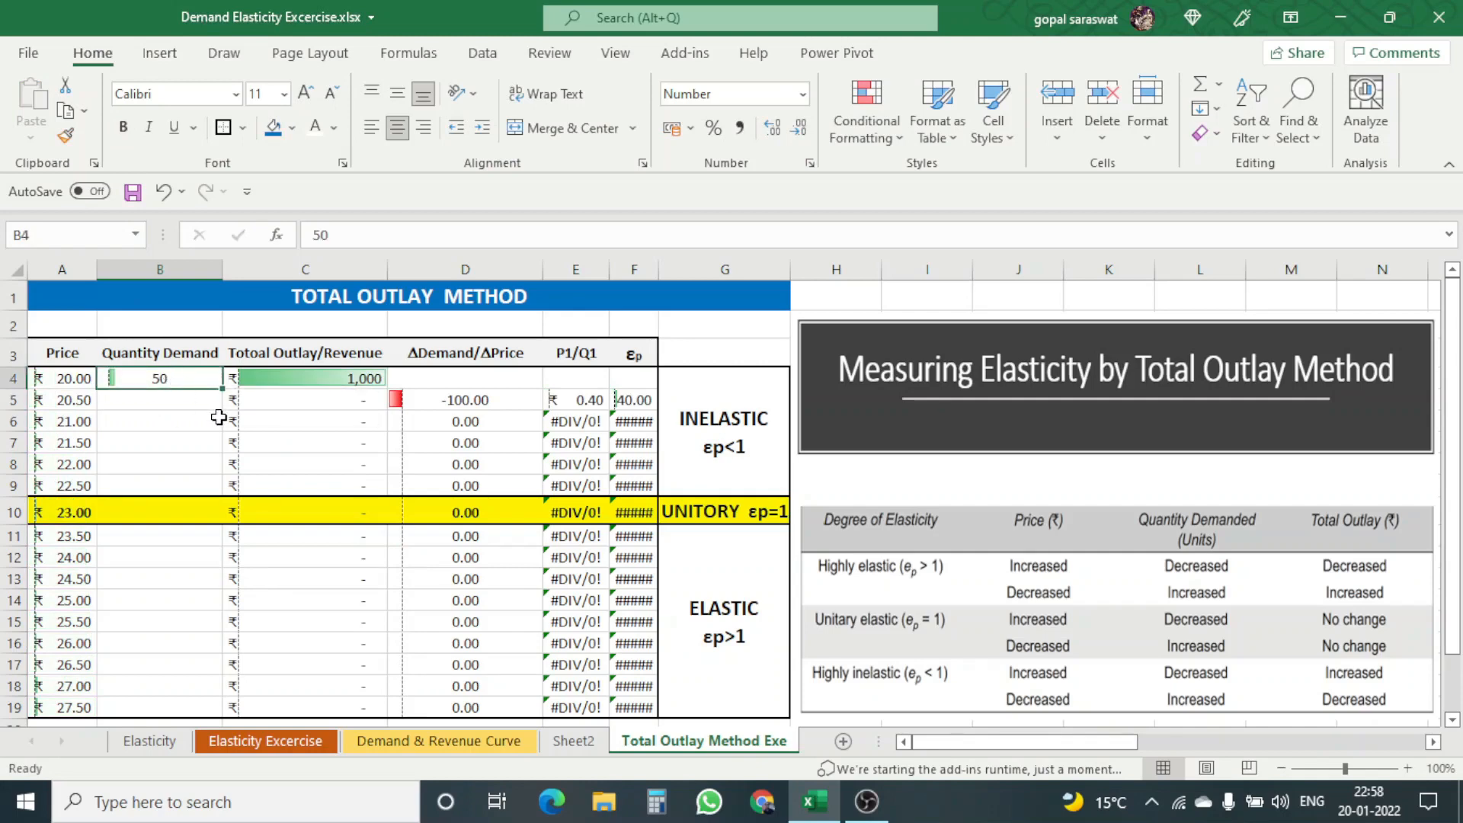
click(322, 378)
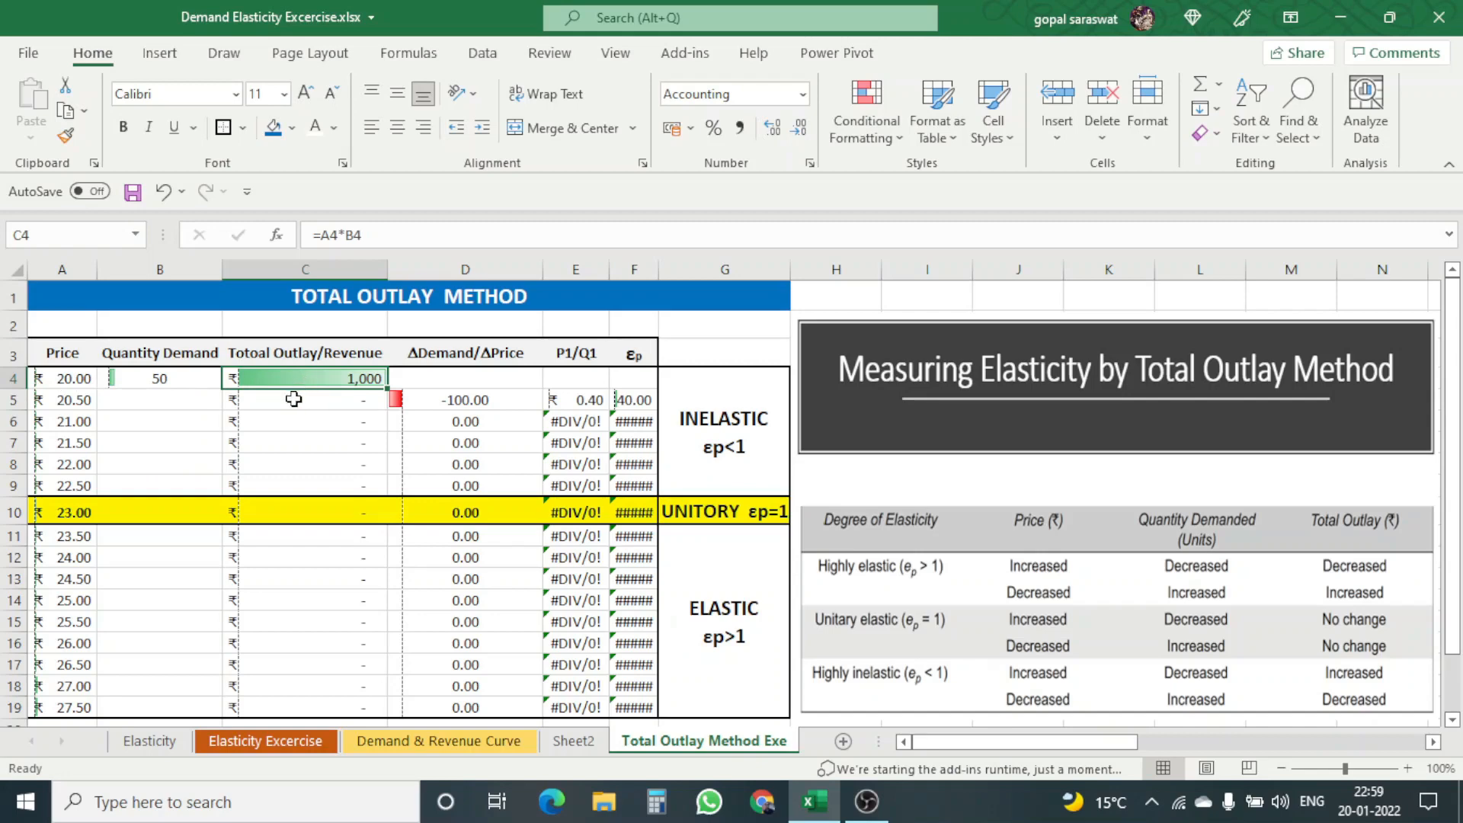
Step: Enter the formula =B4-1 in B5 so the quantity demanded falls by one unit
click(175, 400)
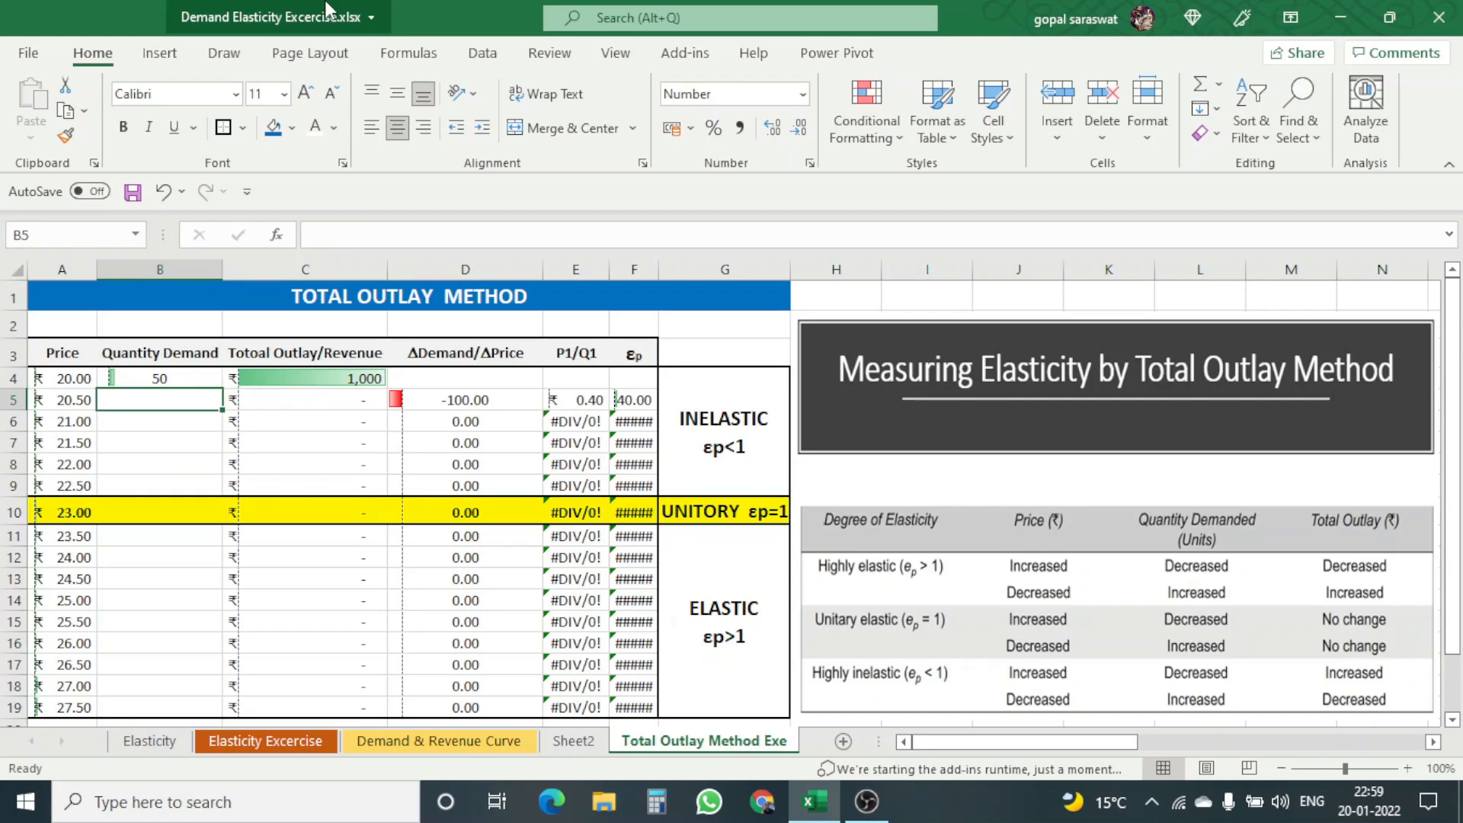
text(=)
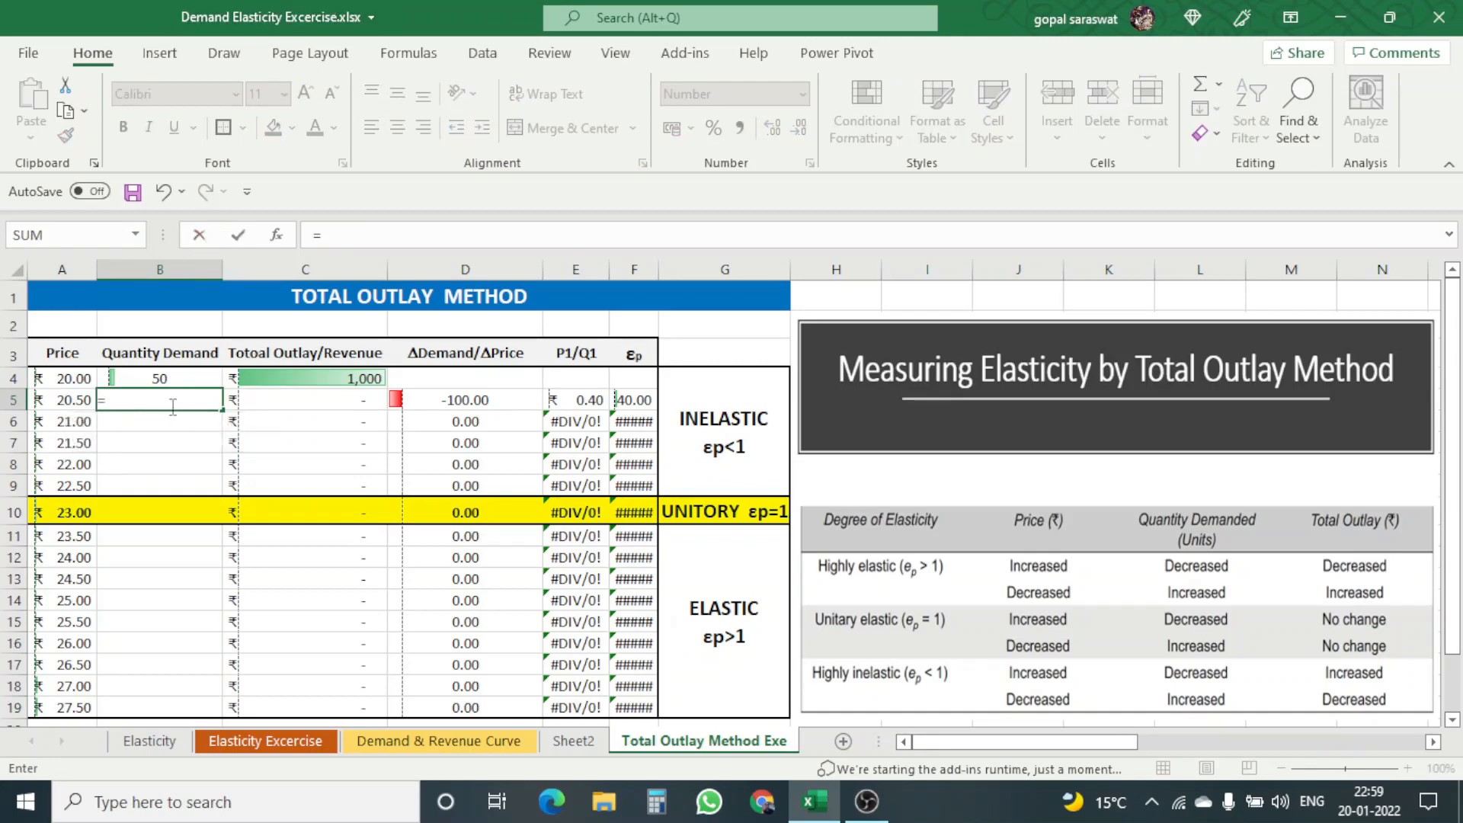
click(176, 377)
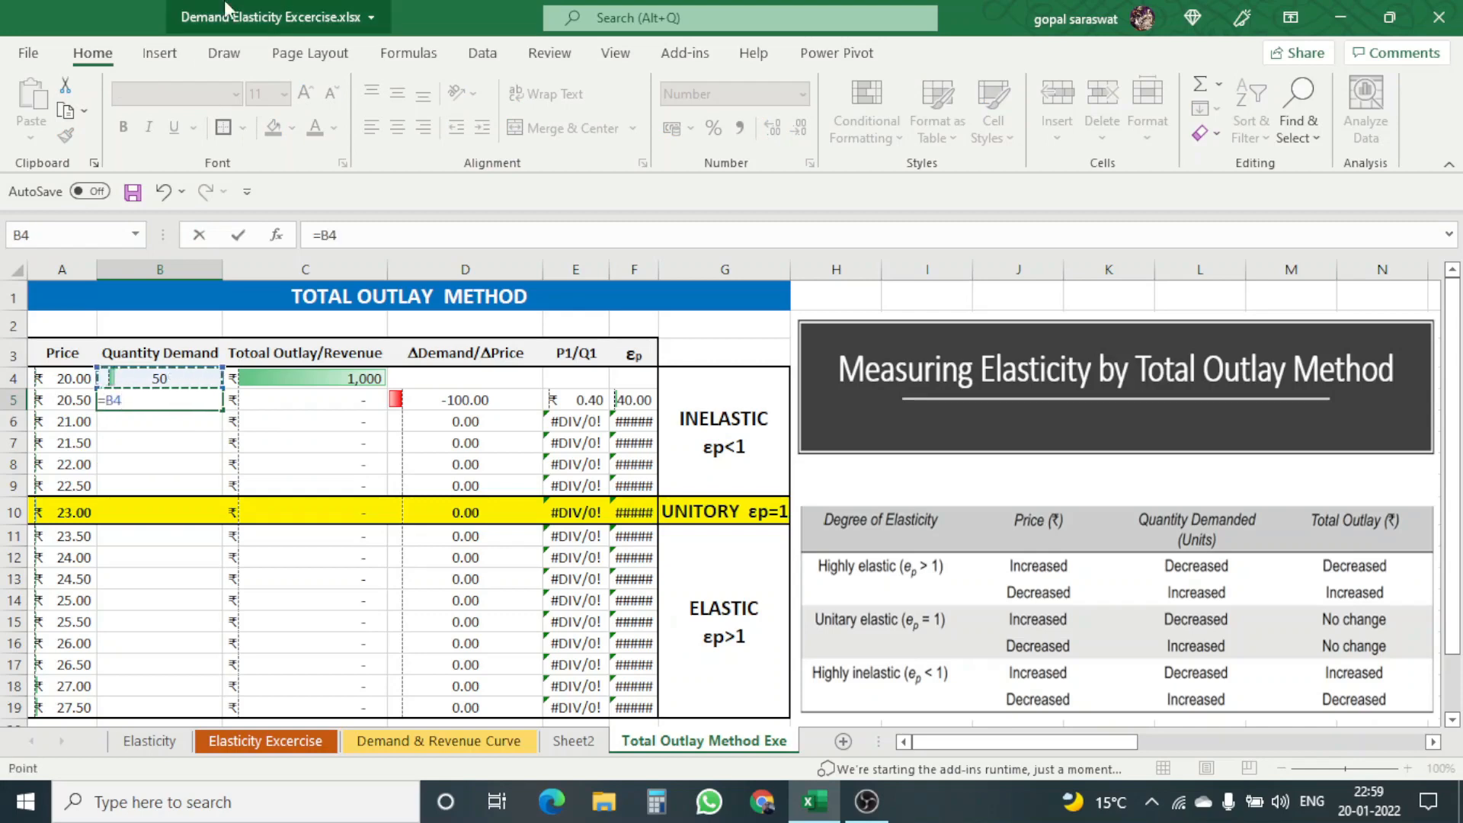
text(-1)
key(Return)
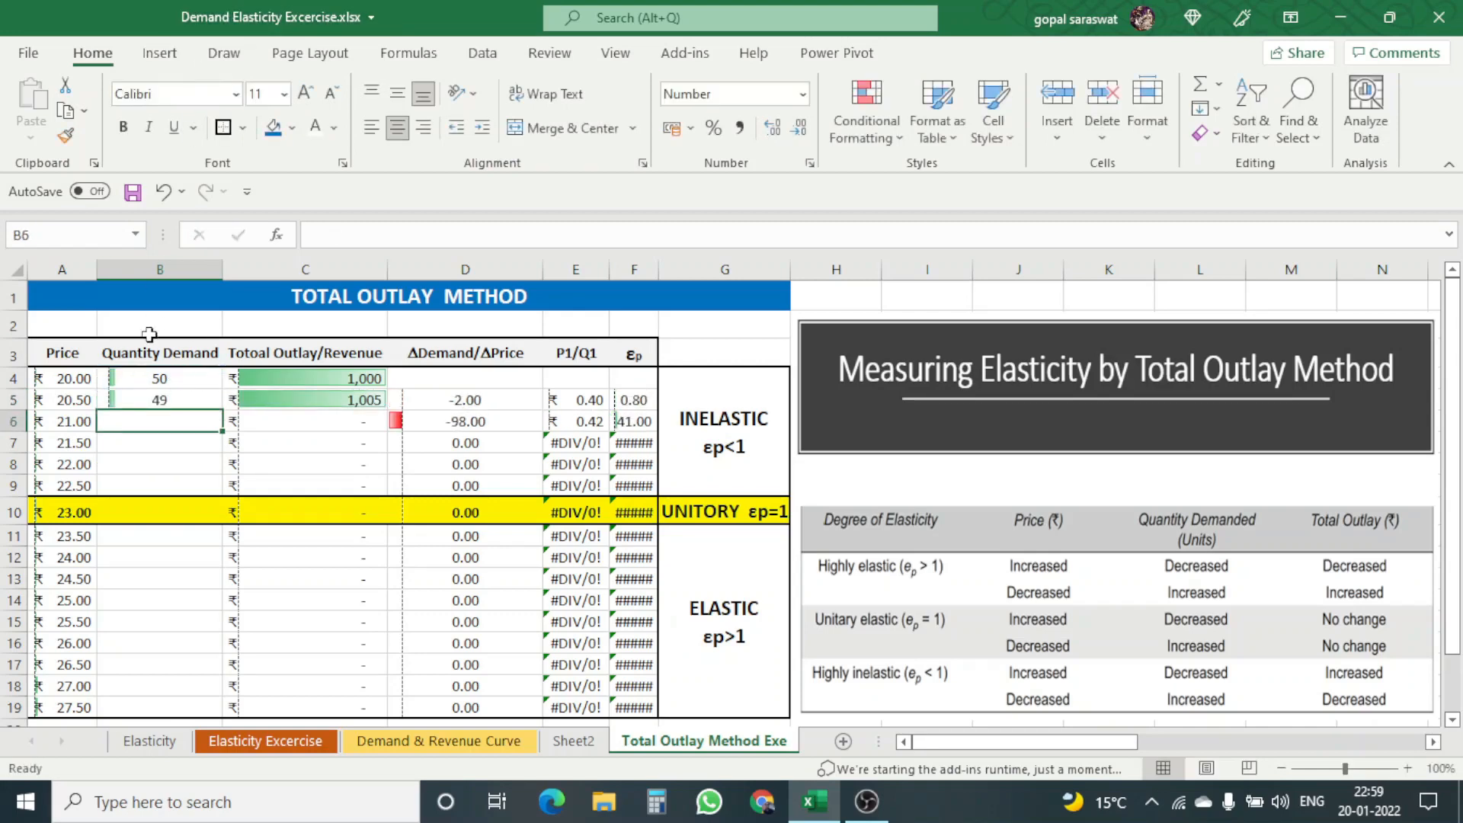
Step: Copy the quantity formula from B5 into B6:B19, pasting formulas only
click(144, 397)
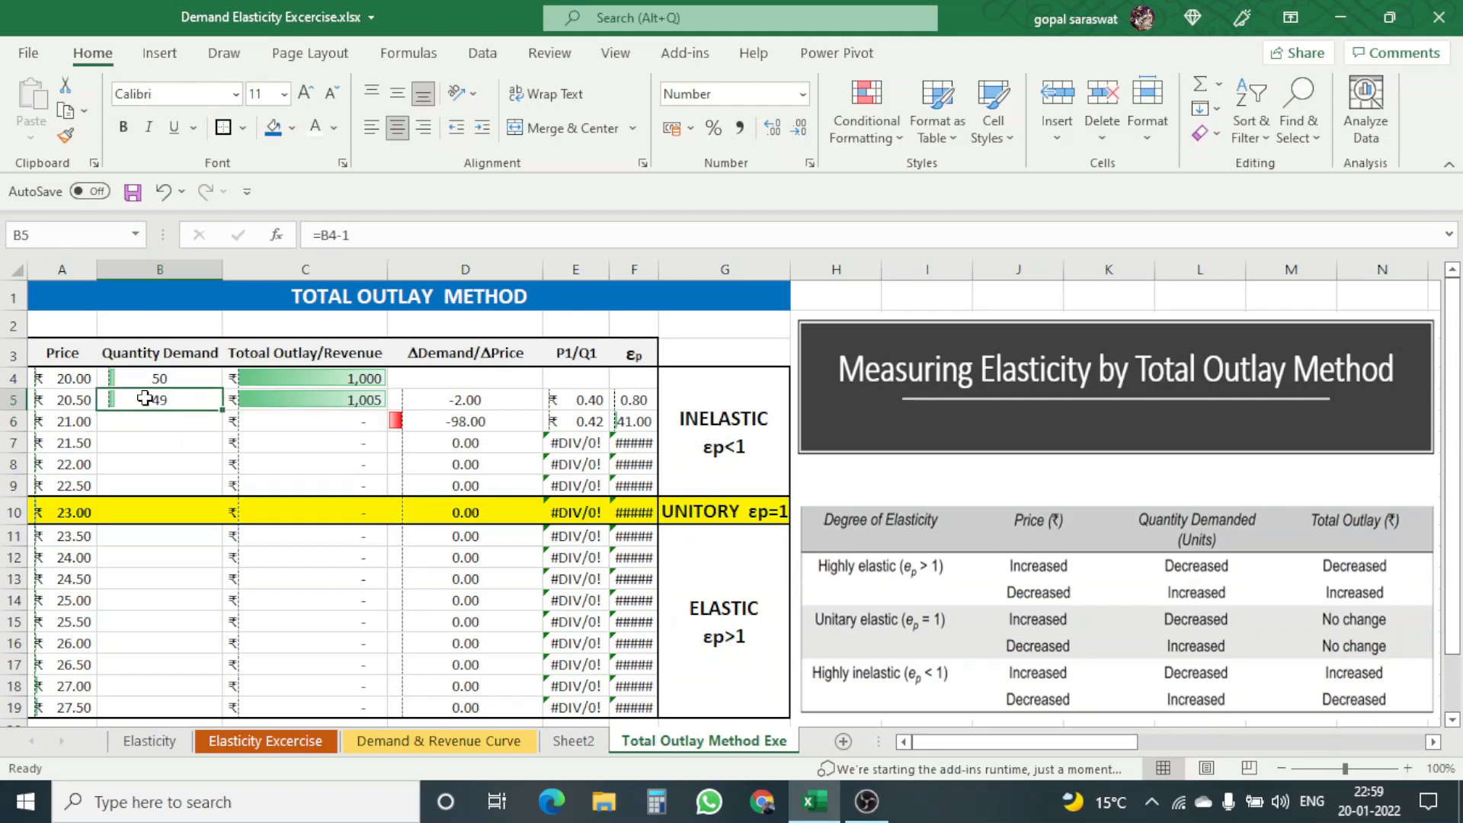
key(ctrl+c)
drag(145, 421, 124, 691)
right_click(141, 641)
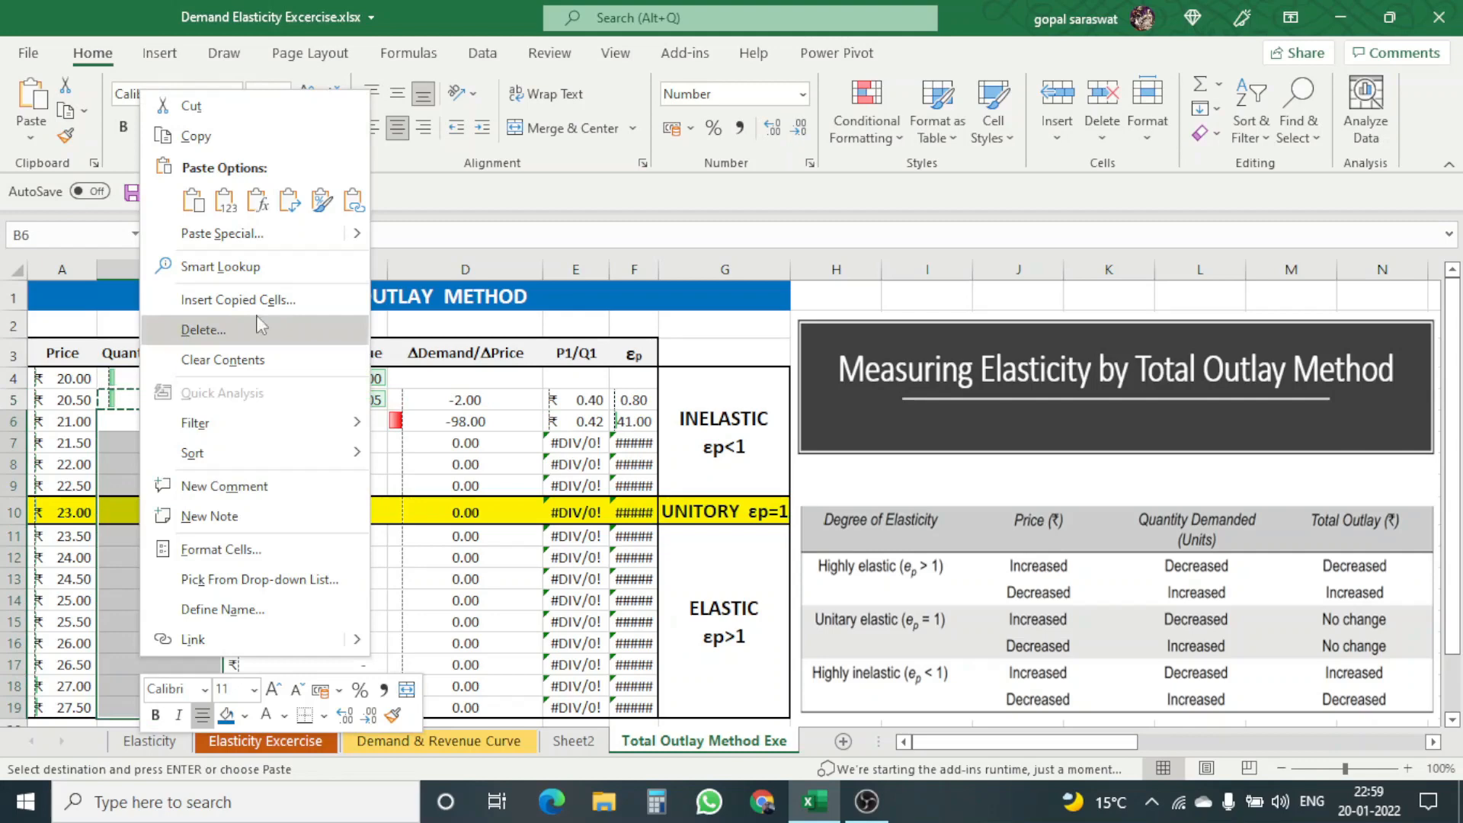
click(251, 206)
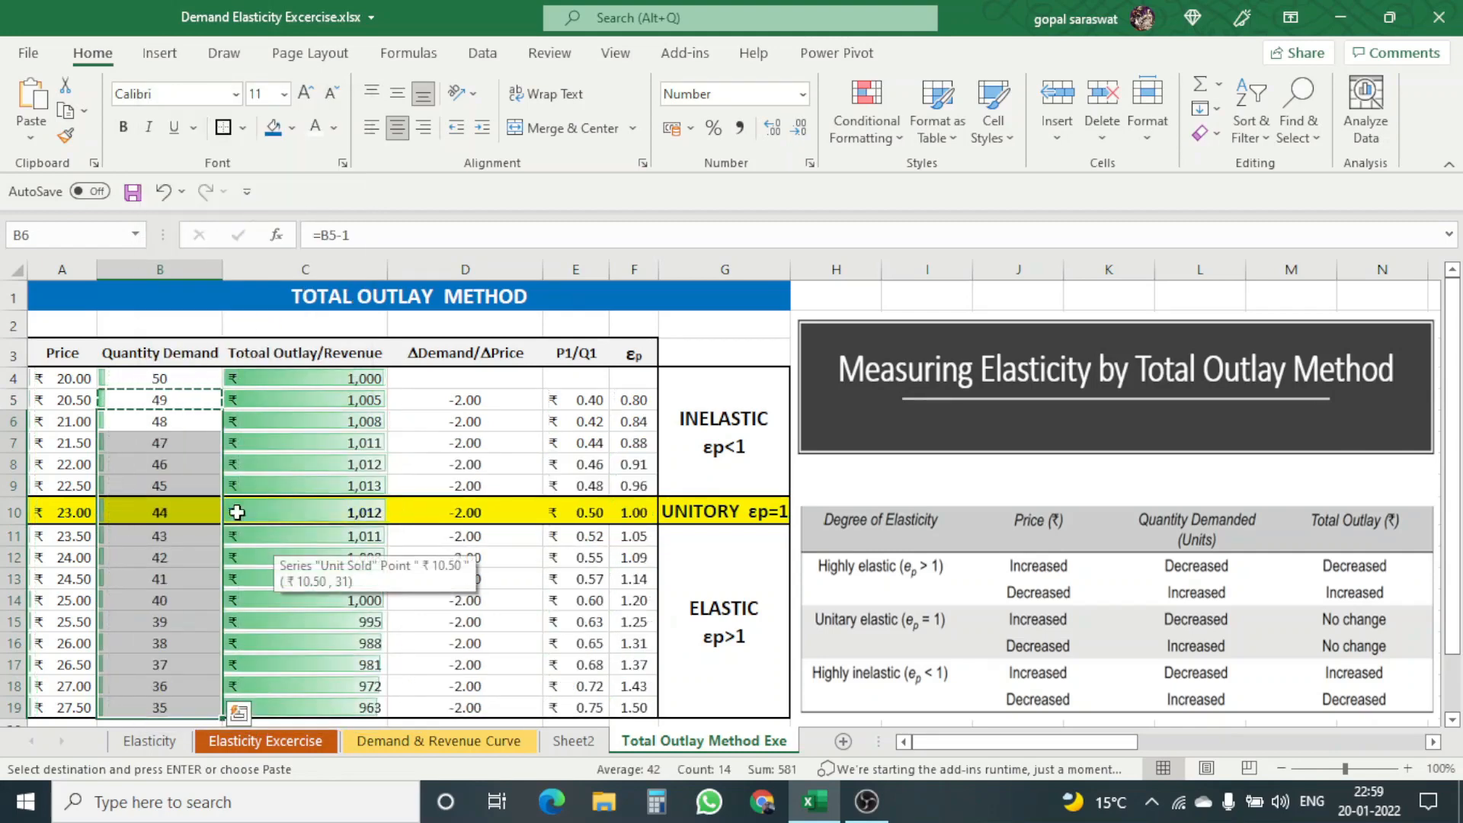
Step: Examine how total outlay changes as price rises across the inelastic, unitary and elastic ranges of the table
click(190, 465)
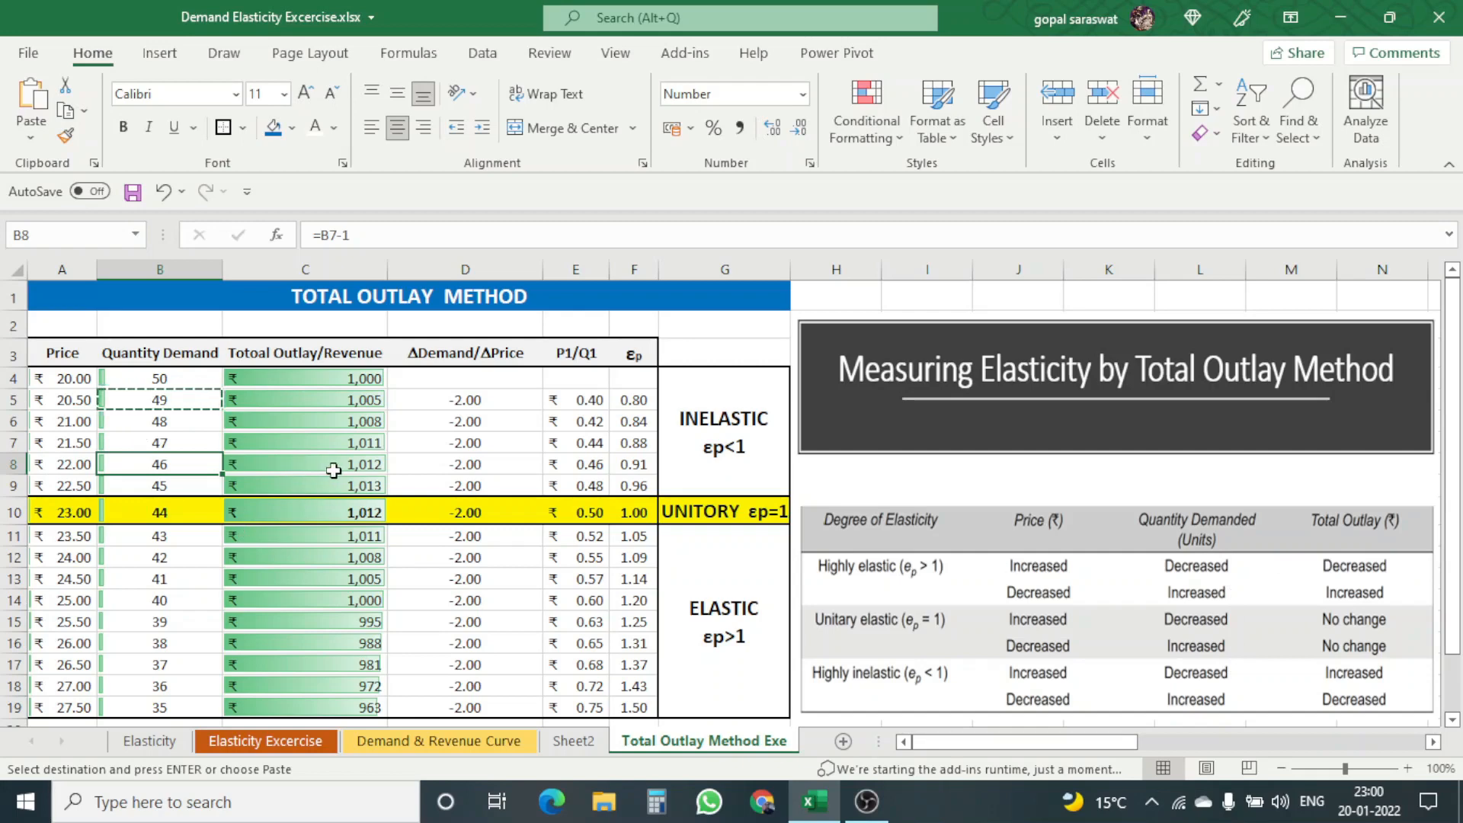
click(311, 479)
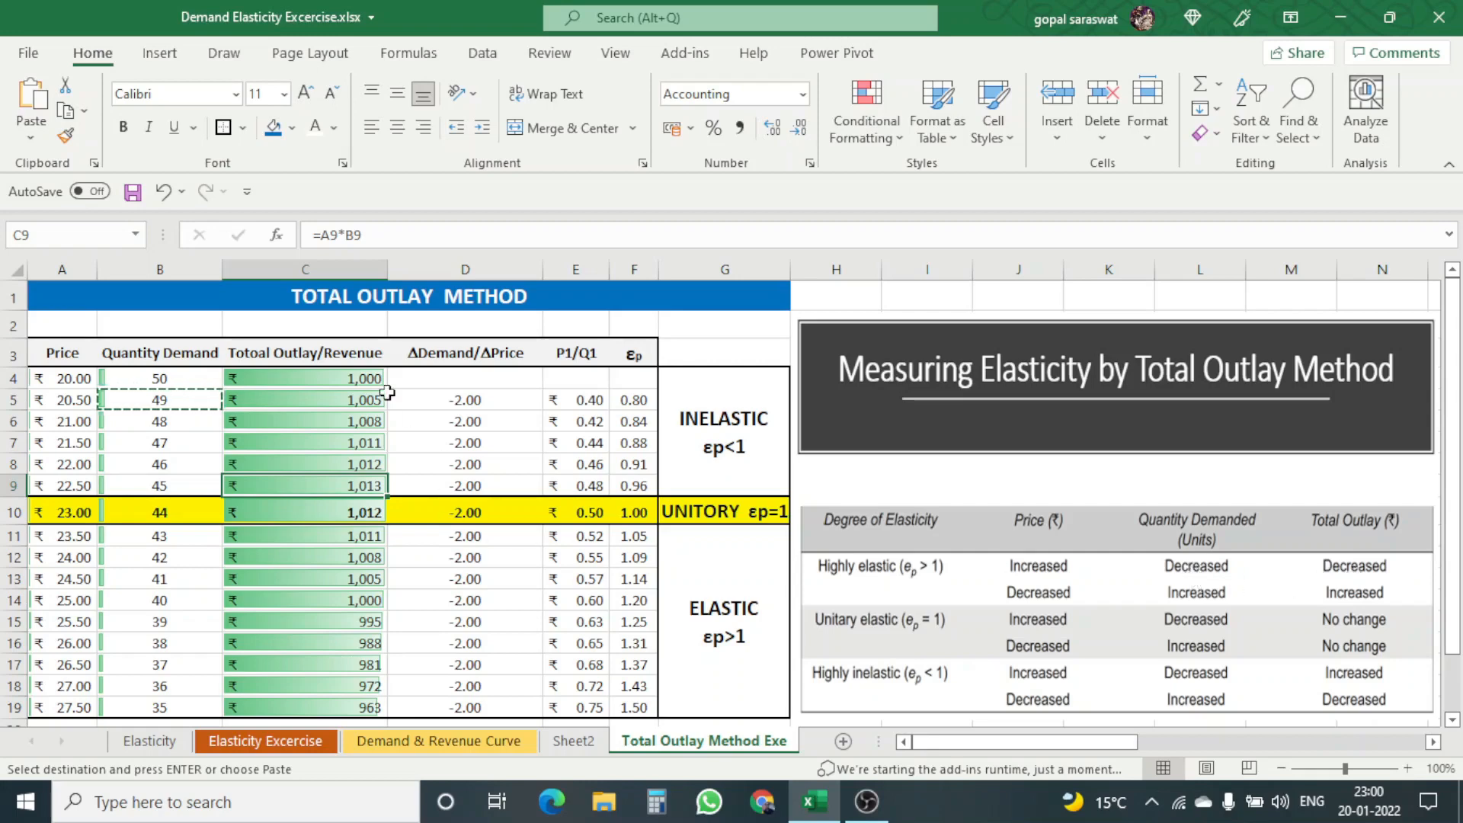
click(367, 376)
click(376, 402)
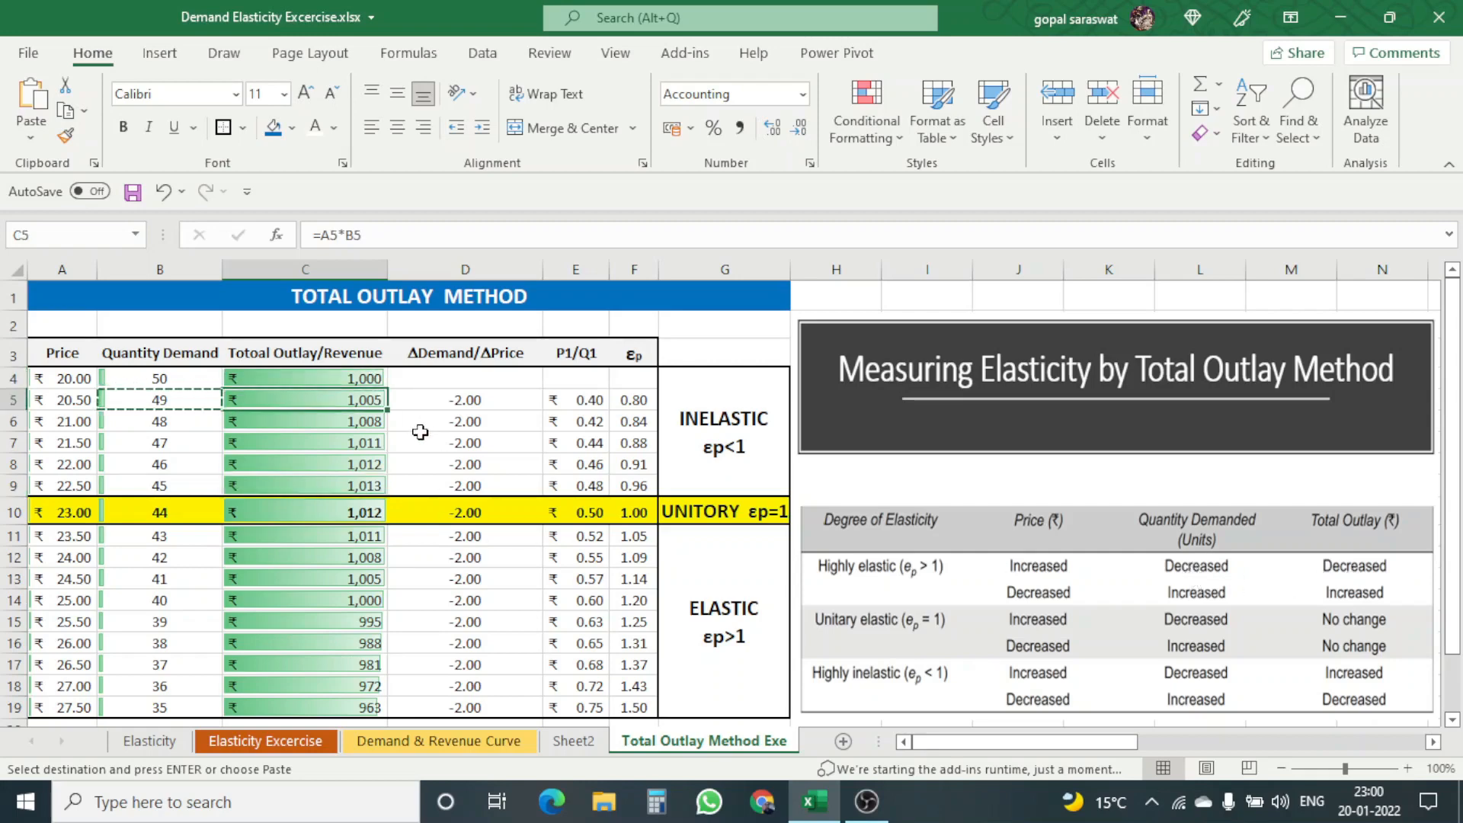
click(373, 428)
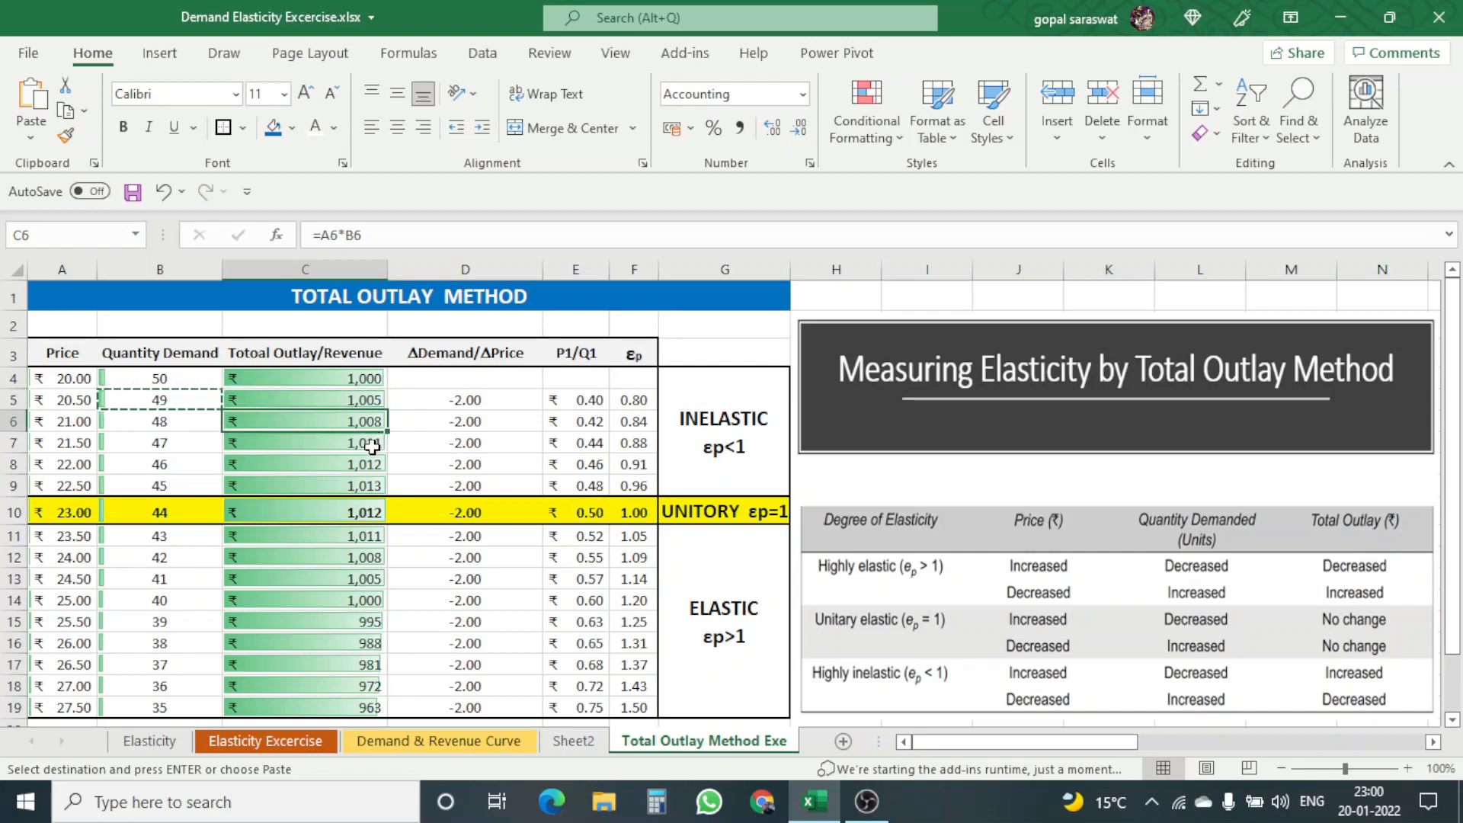
click(373, 448)
click(373, 467)
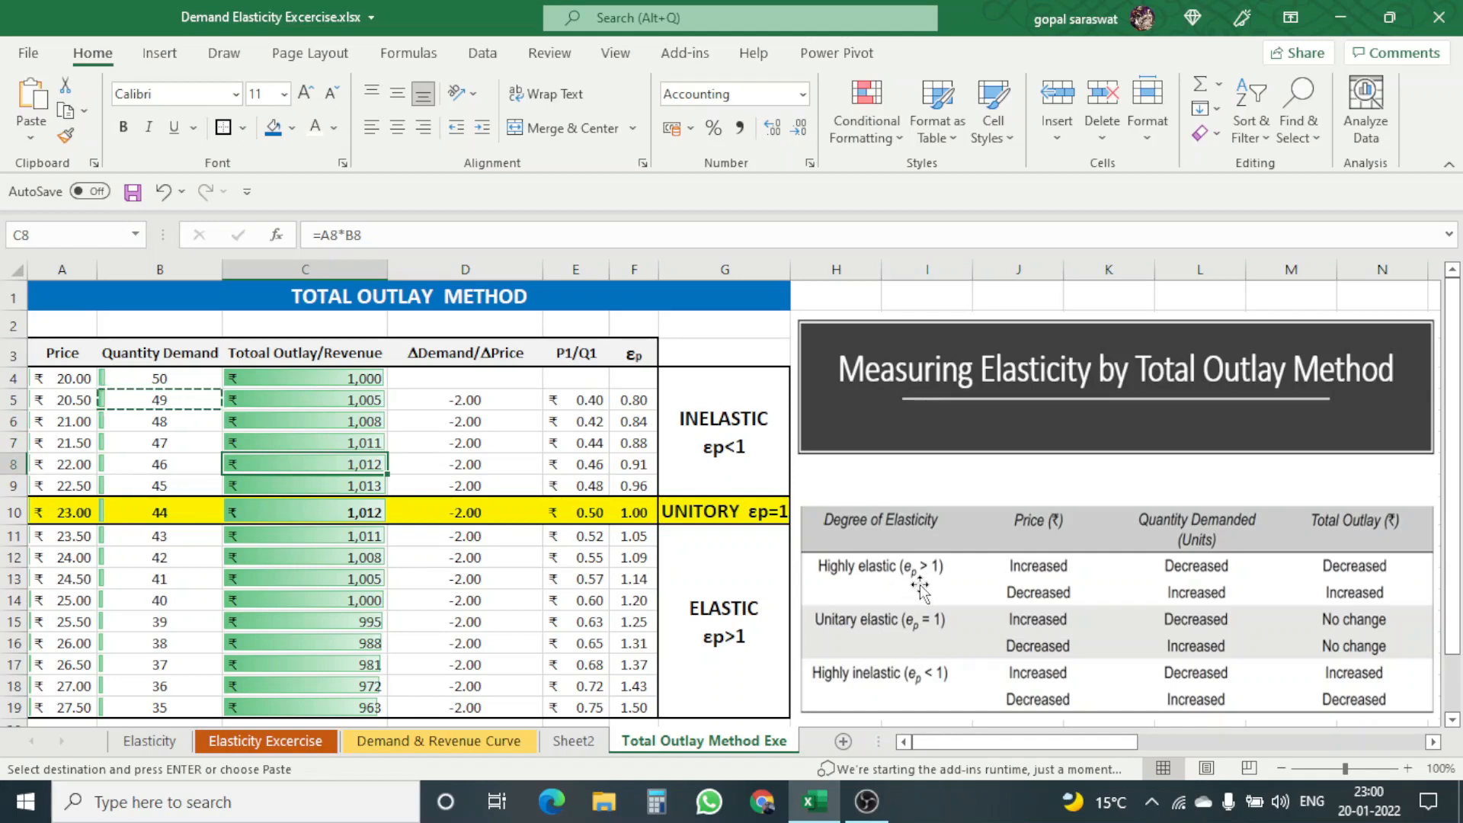
click(701, 427)
click(760, 509)
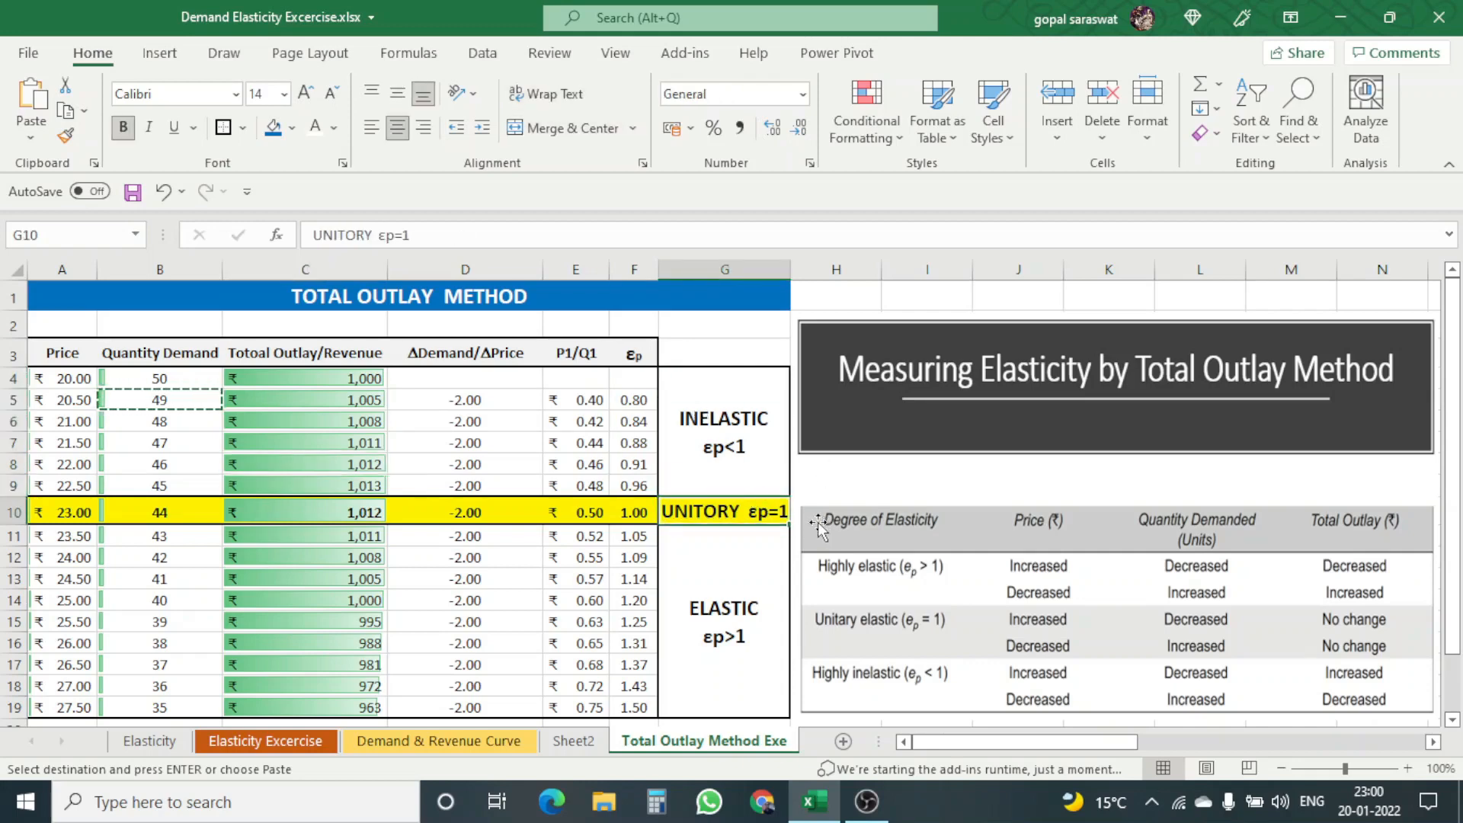
click(746, 581)
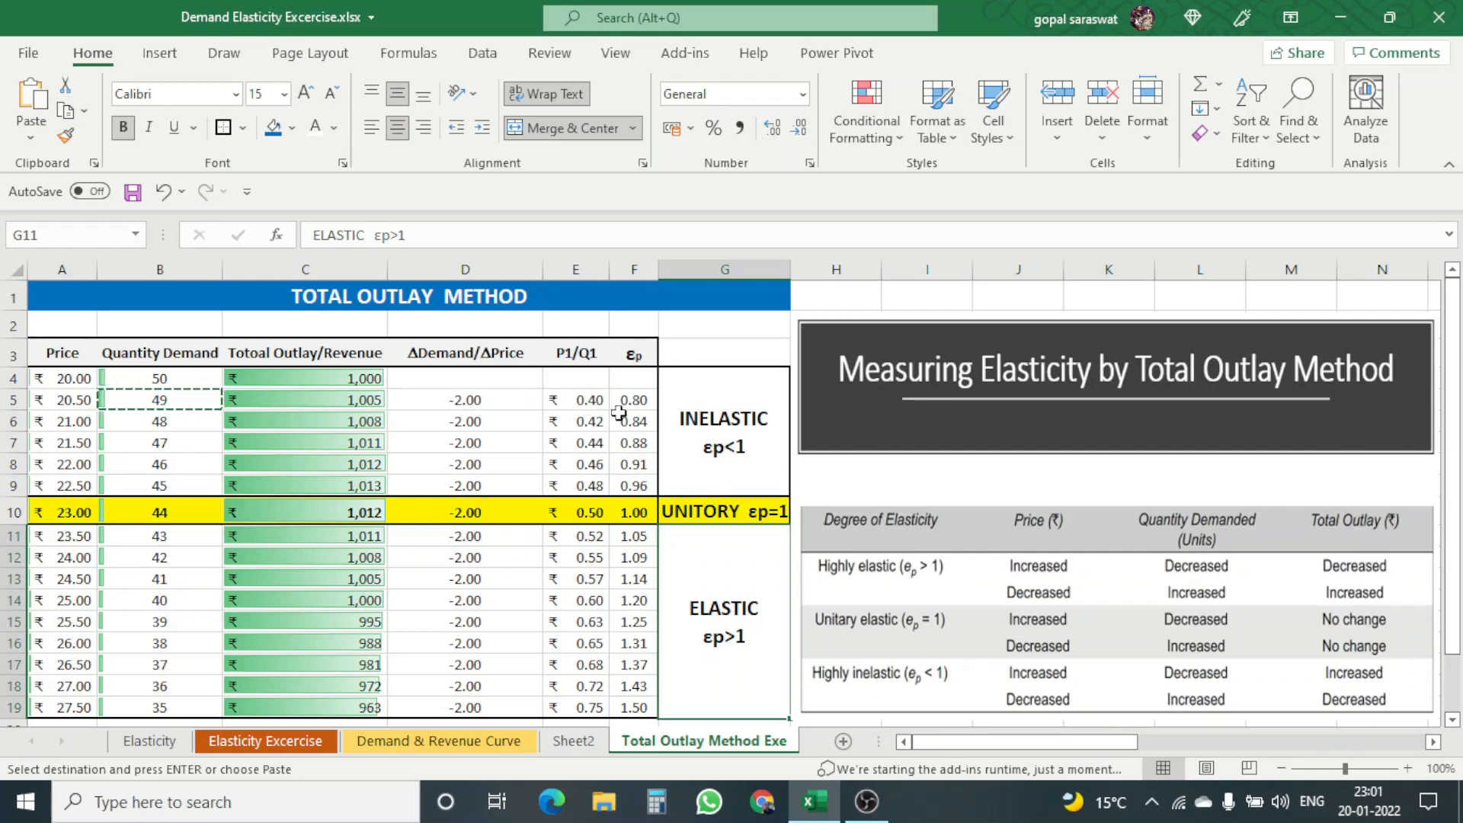
Step: Inspect the row 5 formulas for ΔDemand/ΔPrice, P1/Q1 and price elasticity, plus the elasticity formula in the unitary row
click(513, 399)
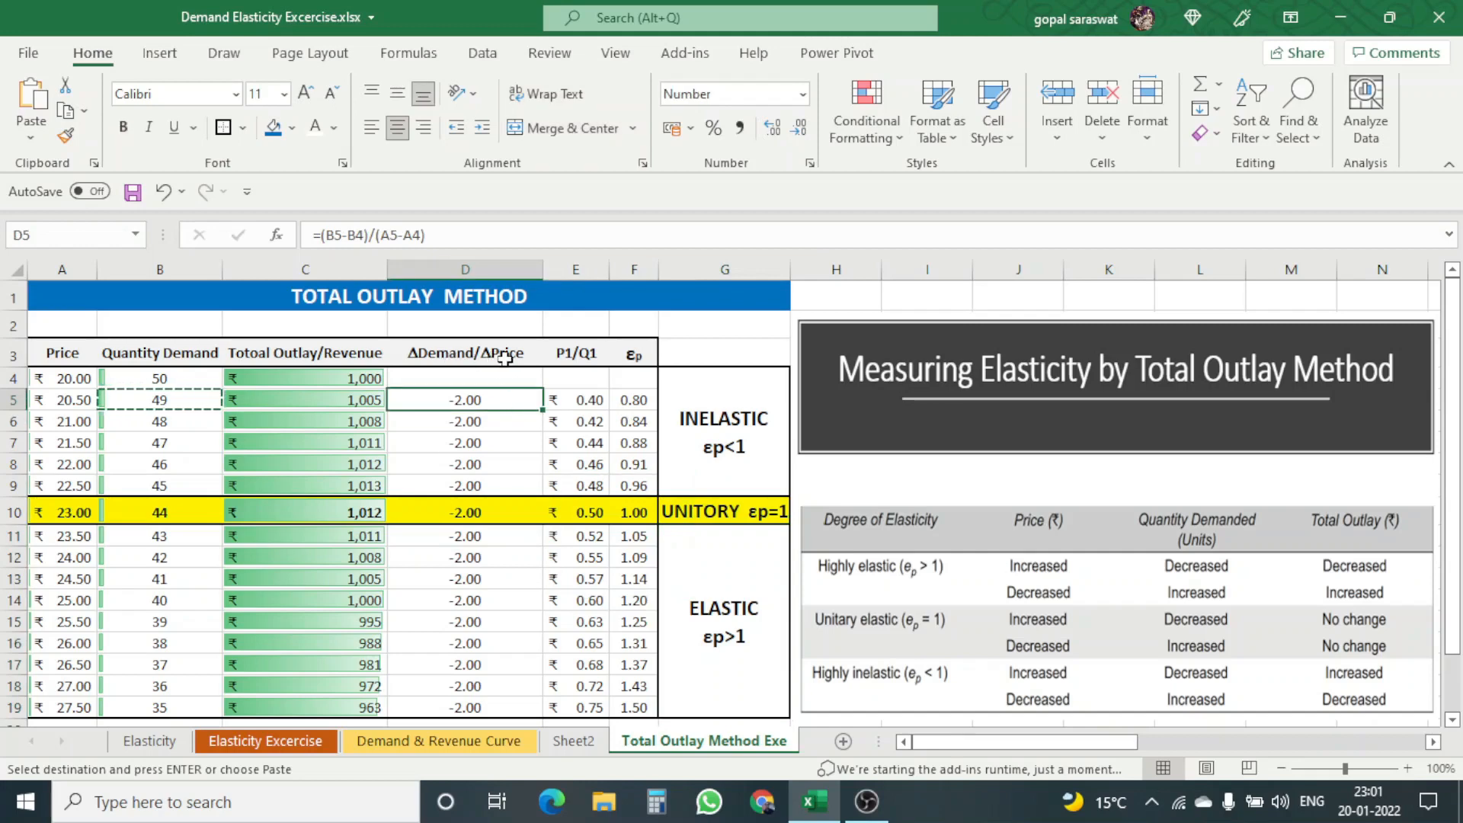
click(581, 398)
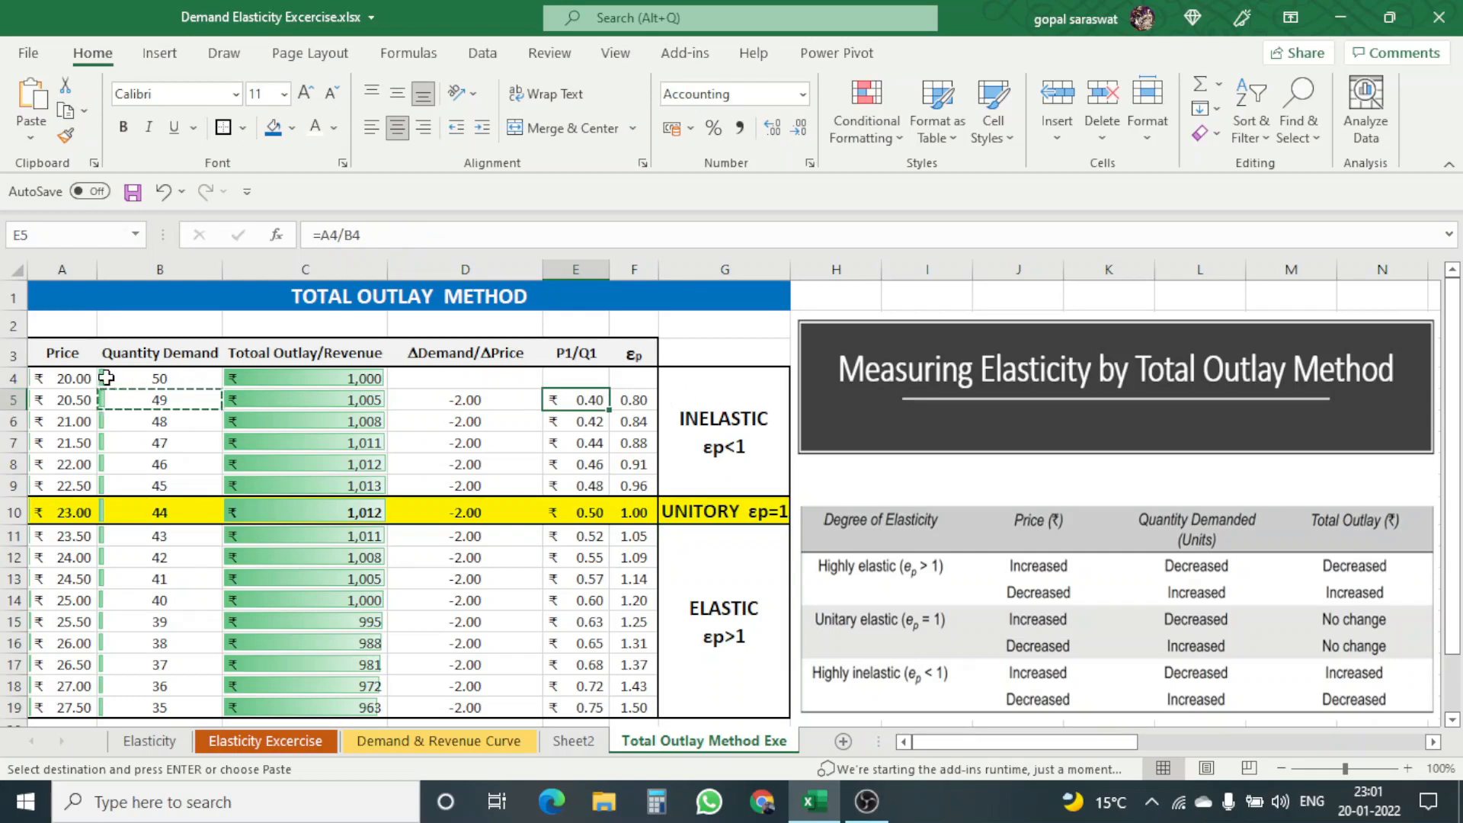
click(626, 403)
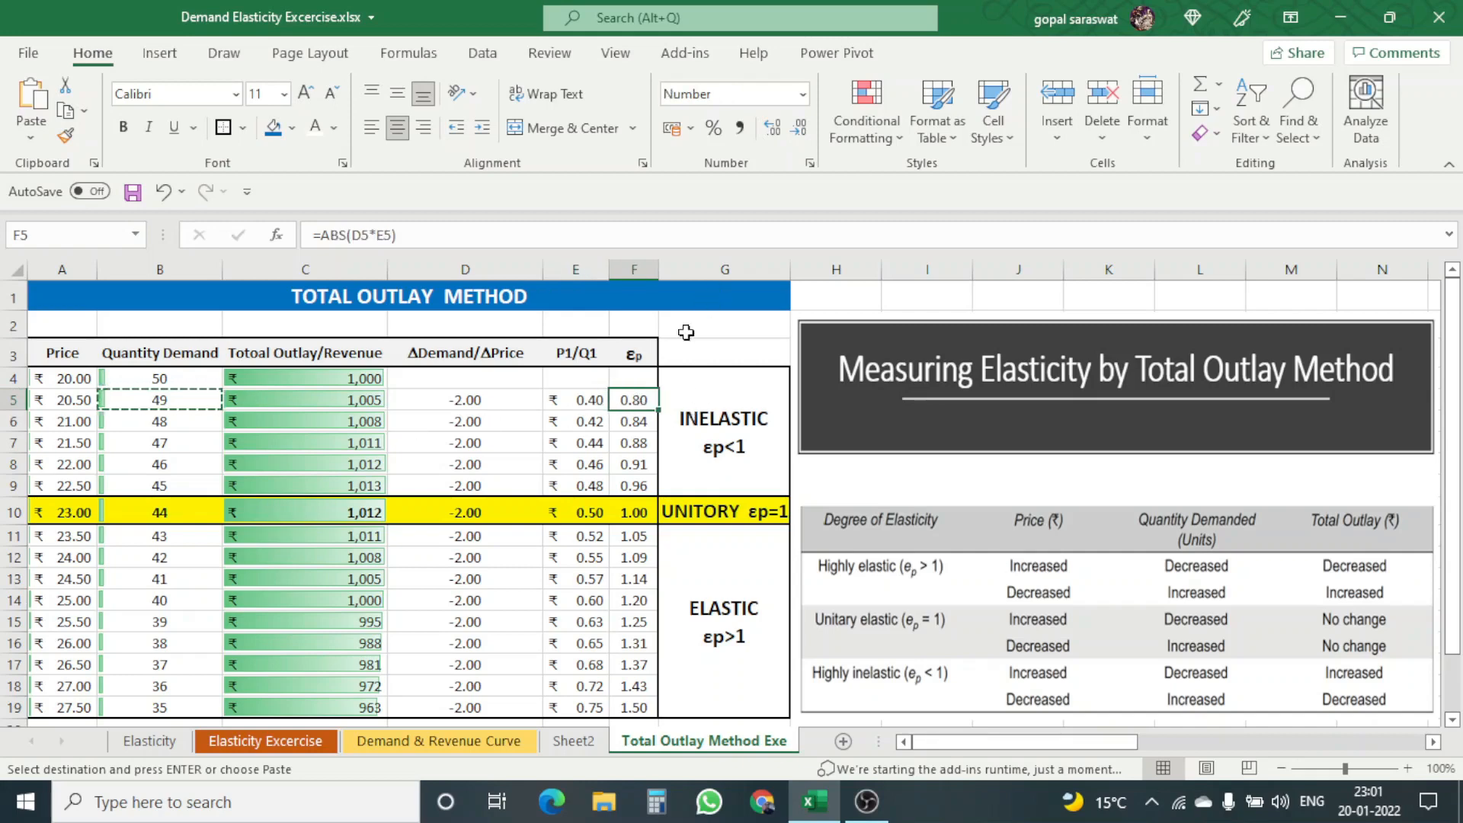
click(638, 516)
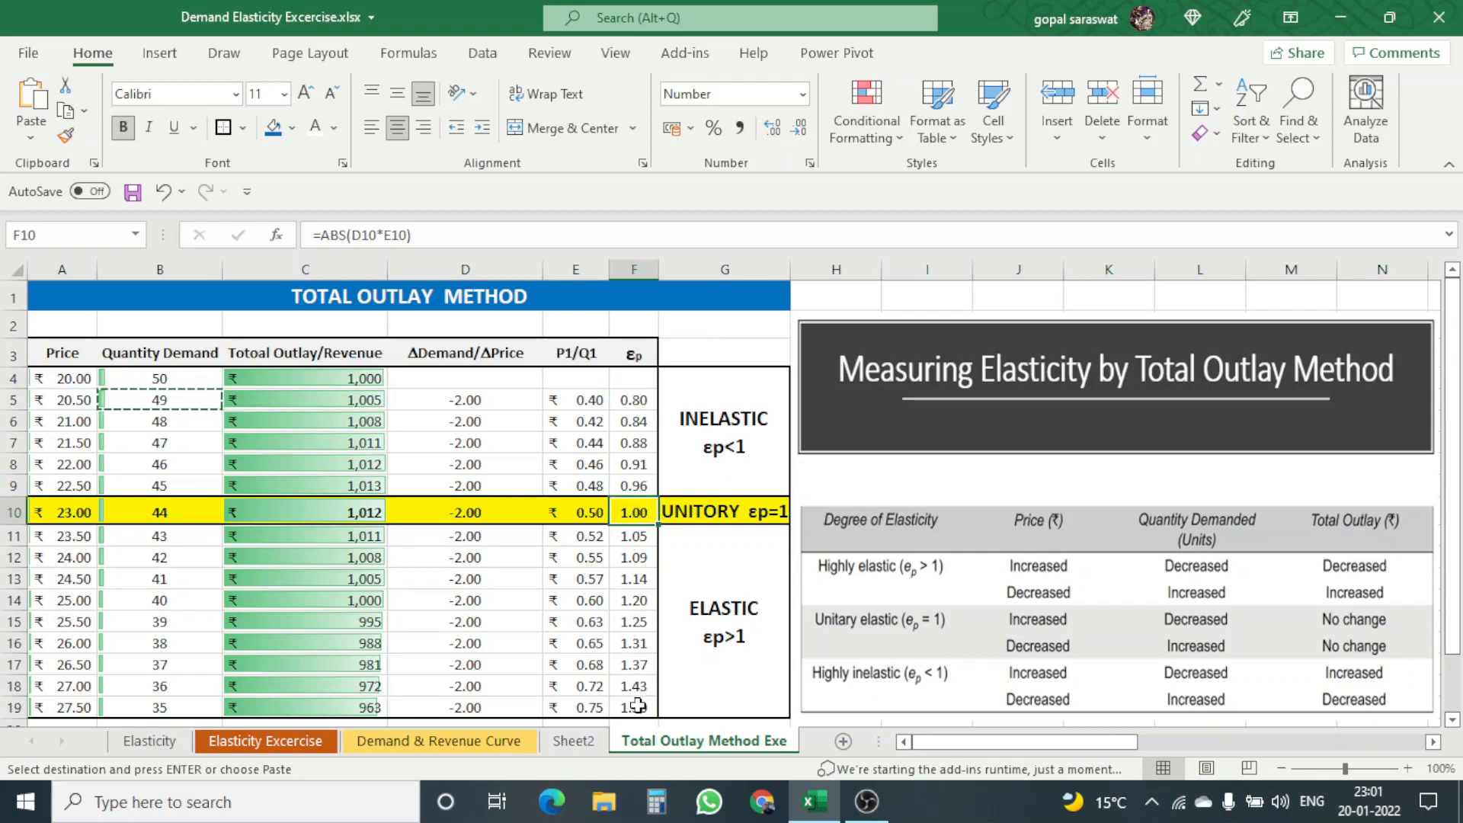
Step: Review the elastic, inelastic and unitary category labels beside the total outlay table
click(692, 628)
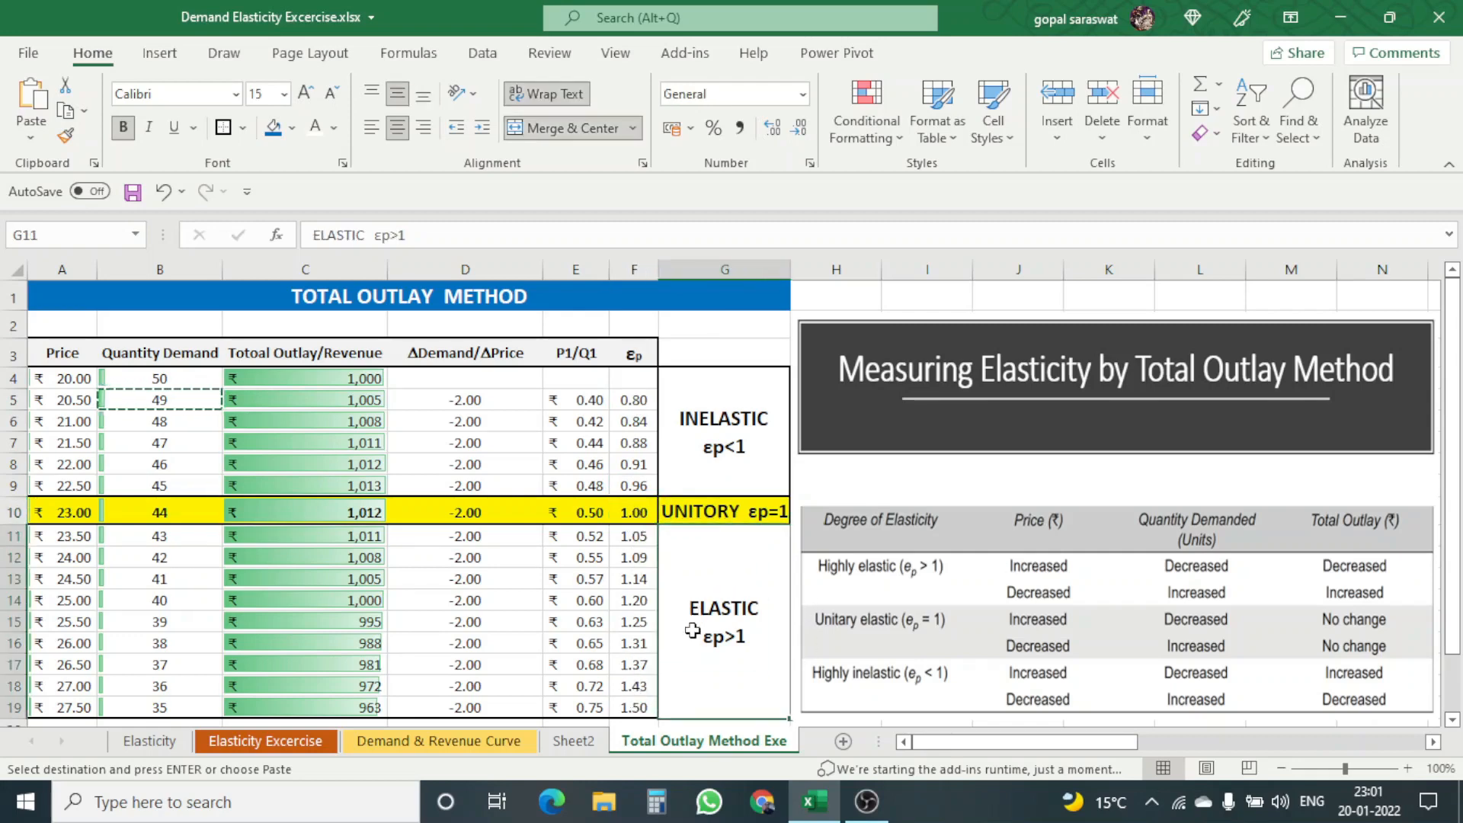
click(750, 436)
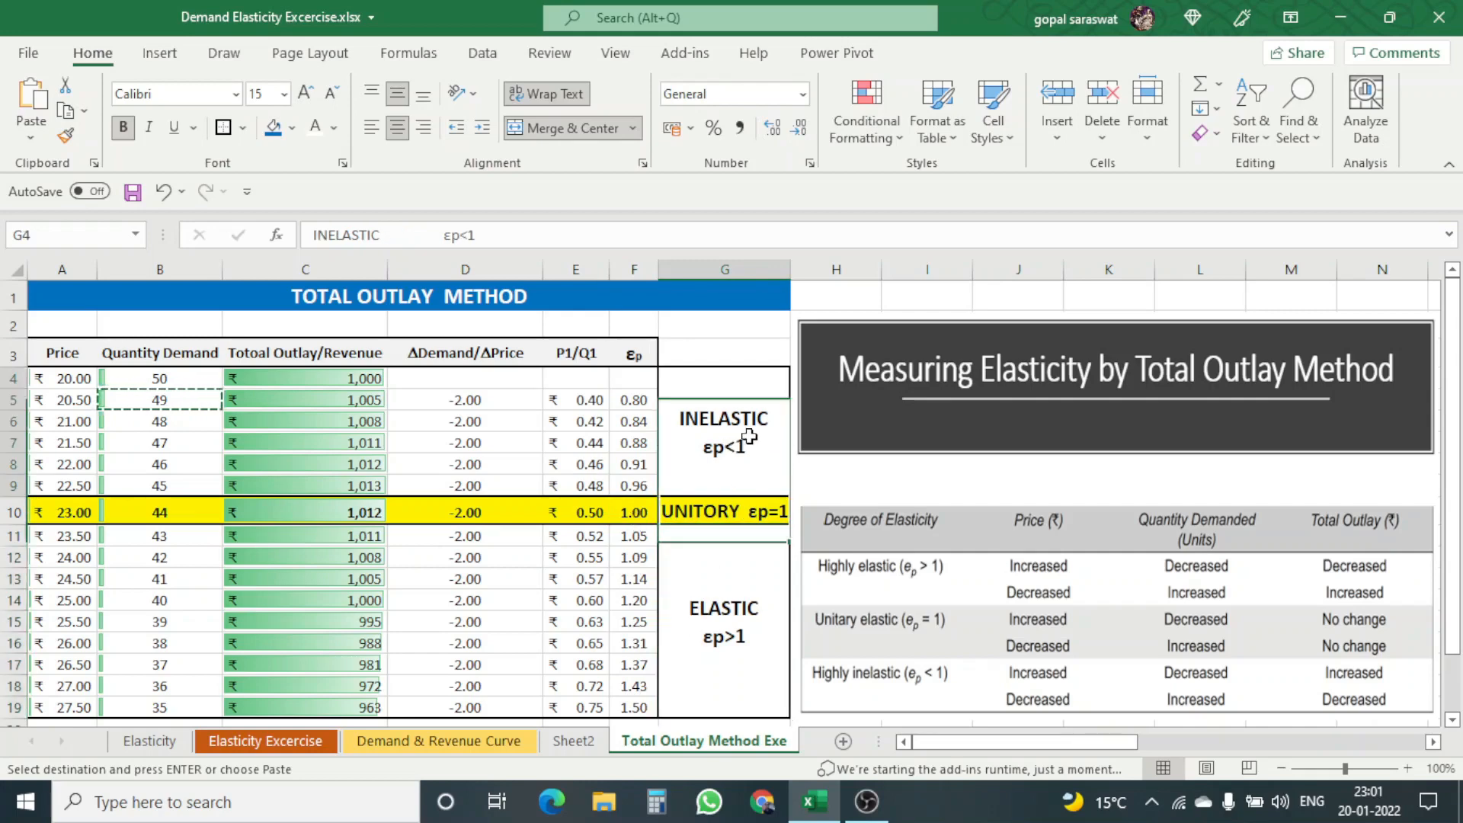
click(743, 512)
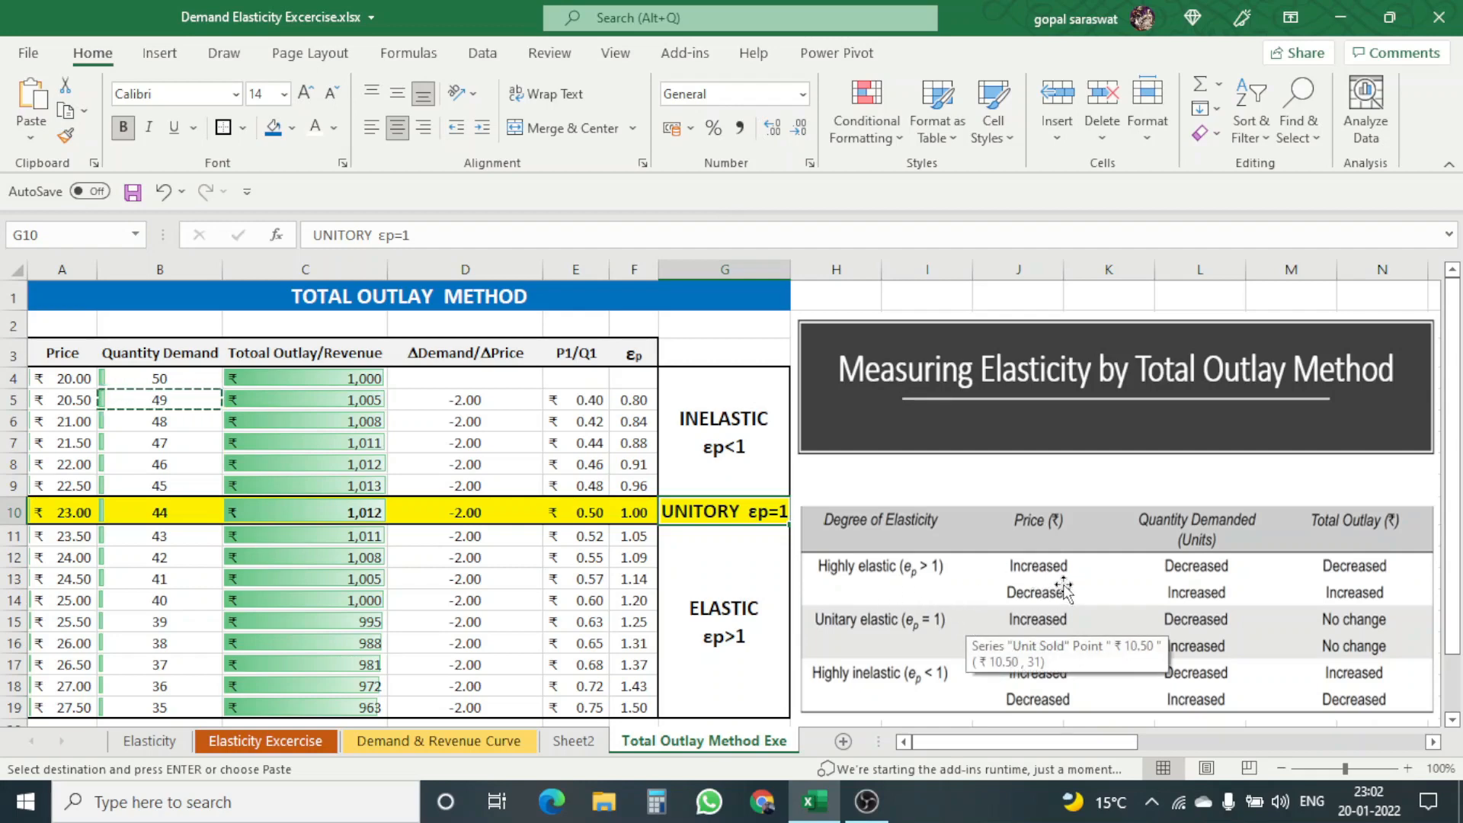
Step: Compare price, quantity demanded and total outlay in rows 11 to 19 with the highly elastic case in the reference picture
click(1023, 535)
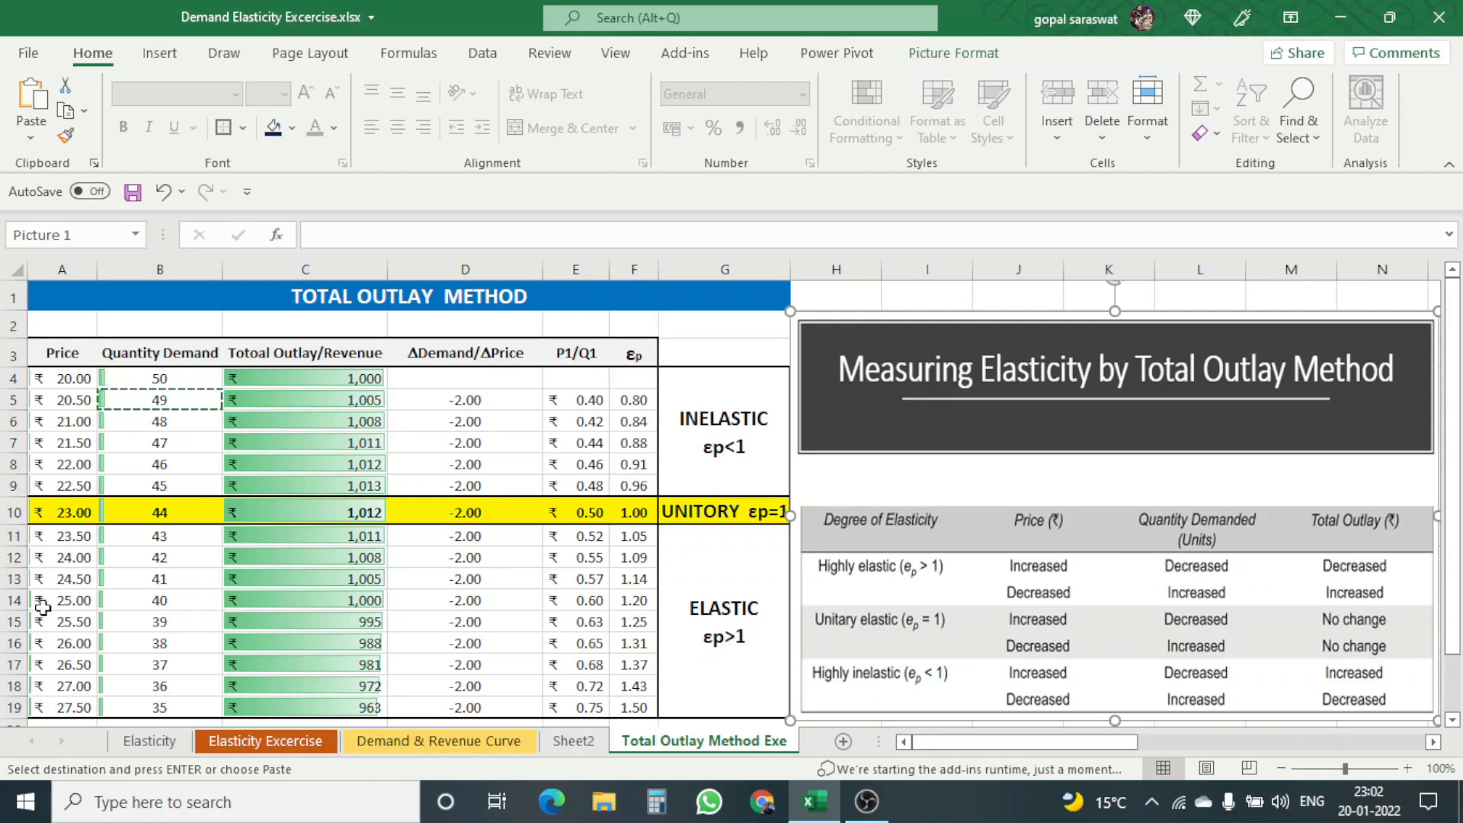
drag(77, 537, 73, 707)
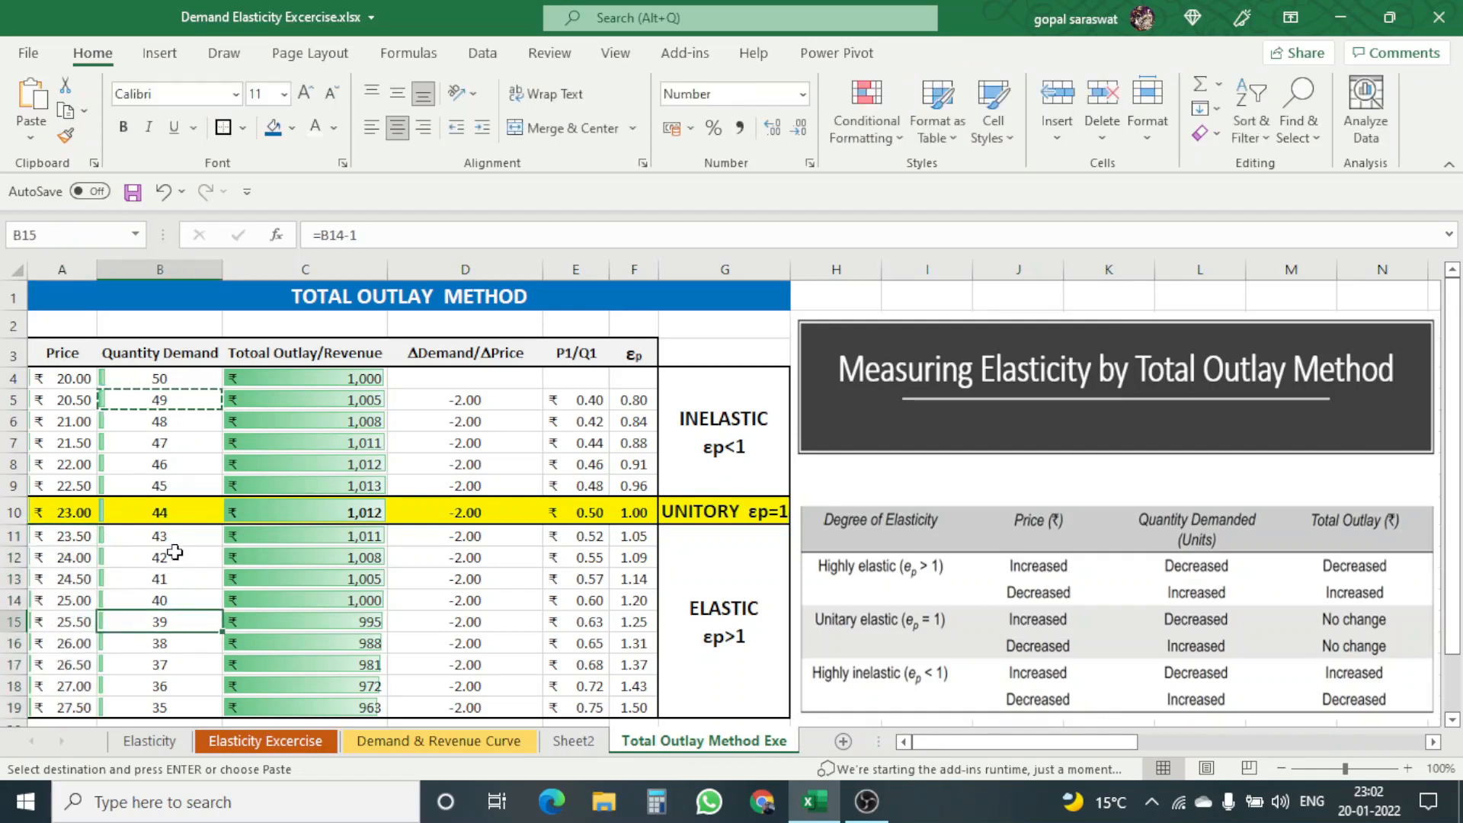
drag(176, 537, 176, 704)
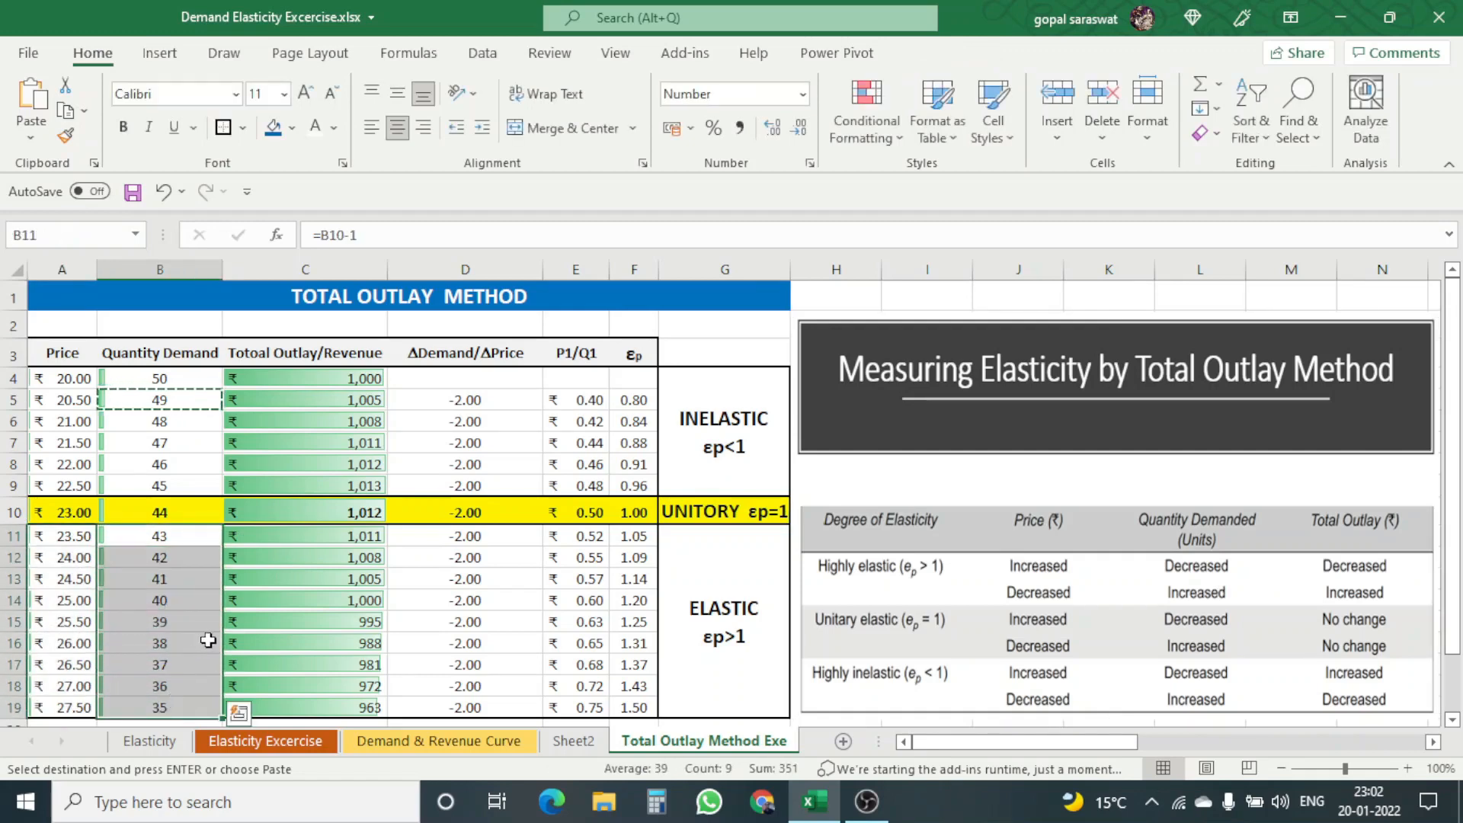
click(293, 539)
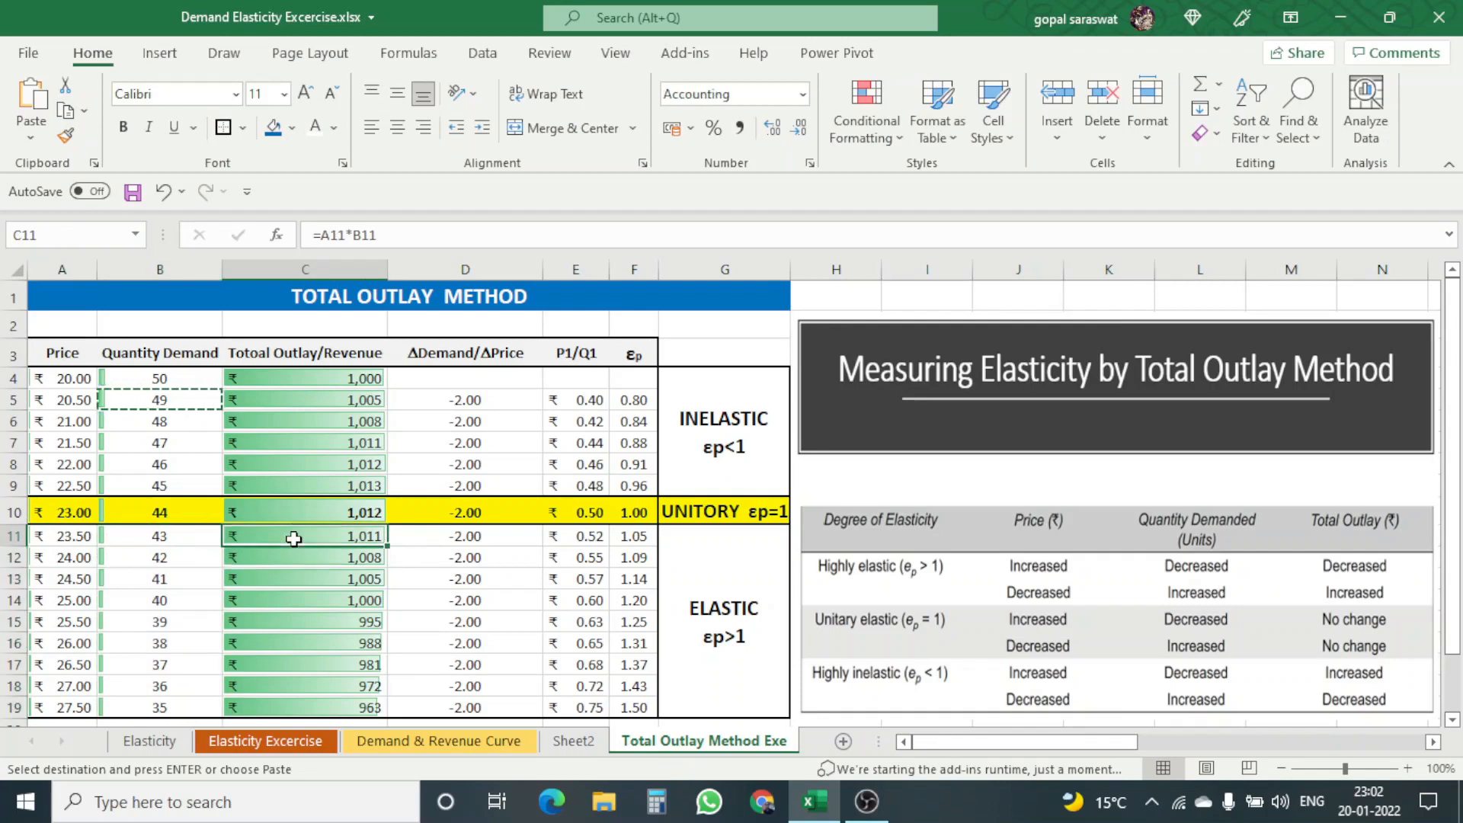
drag(293, 539, 300, 704)
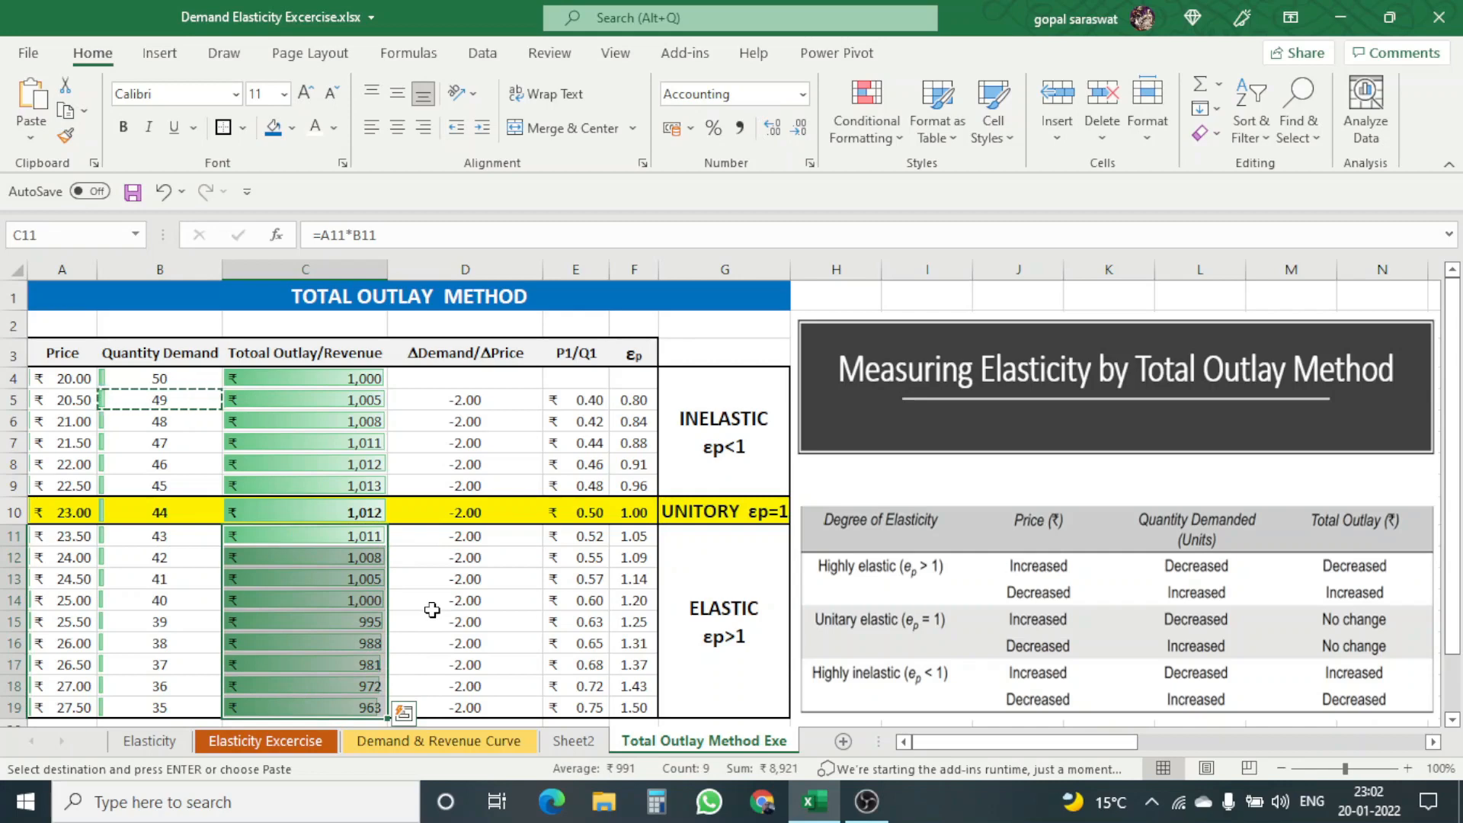
click(432, 609)
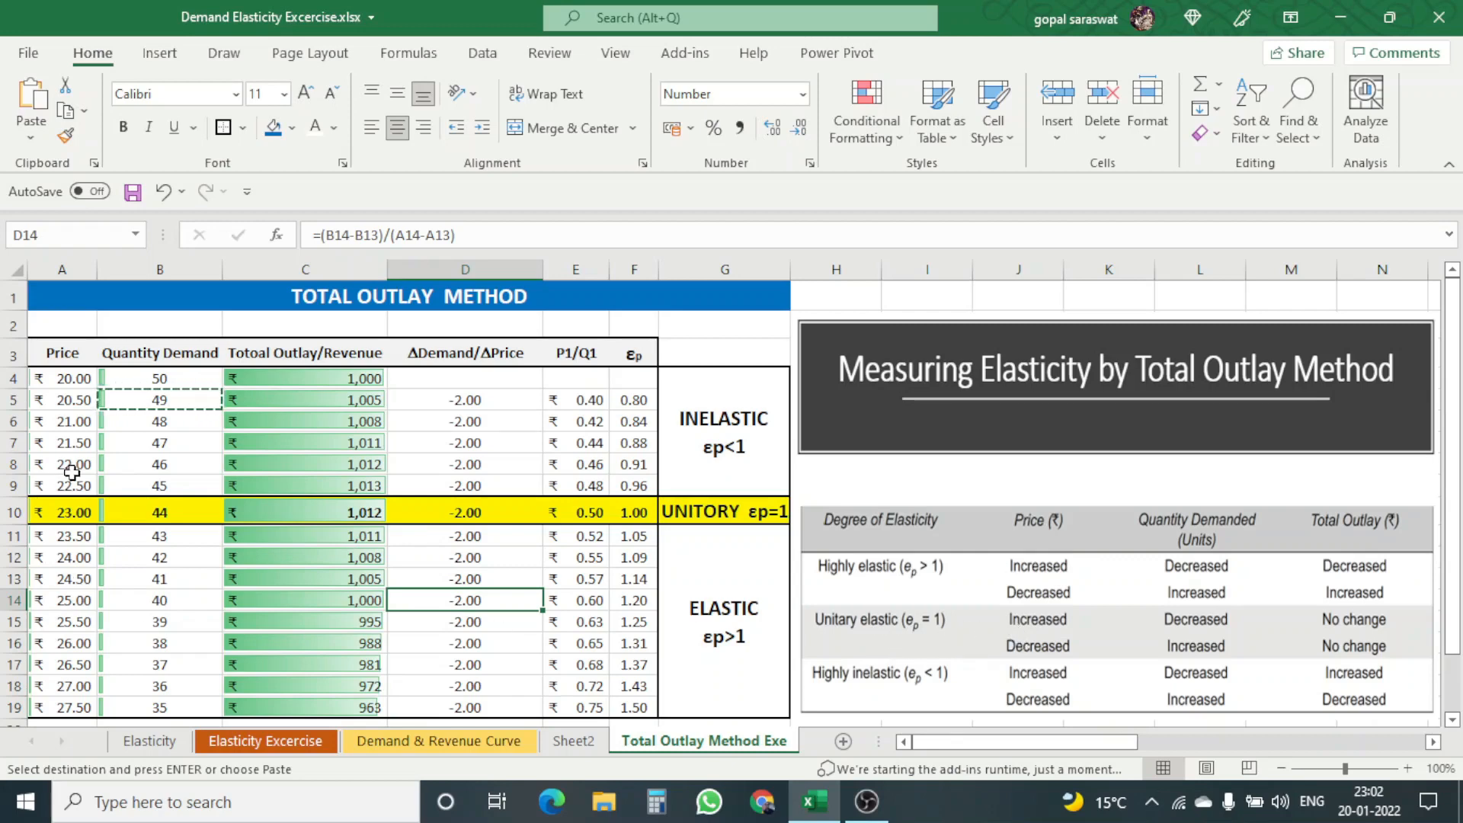
Step: Examine price, quantity, total outlay and elasticity in unitary row 10, comparing quantity and outlay with row 9
click(67, 512)
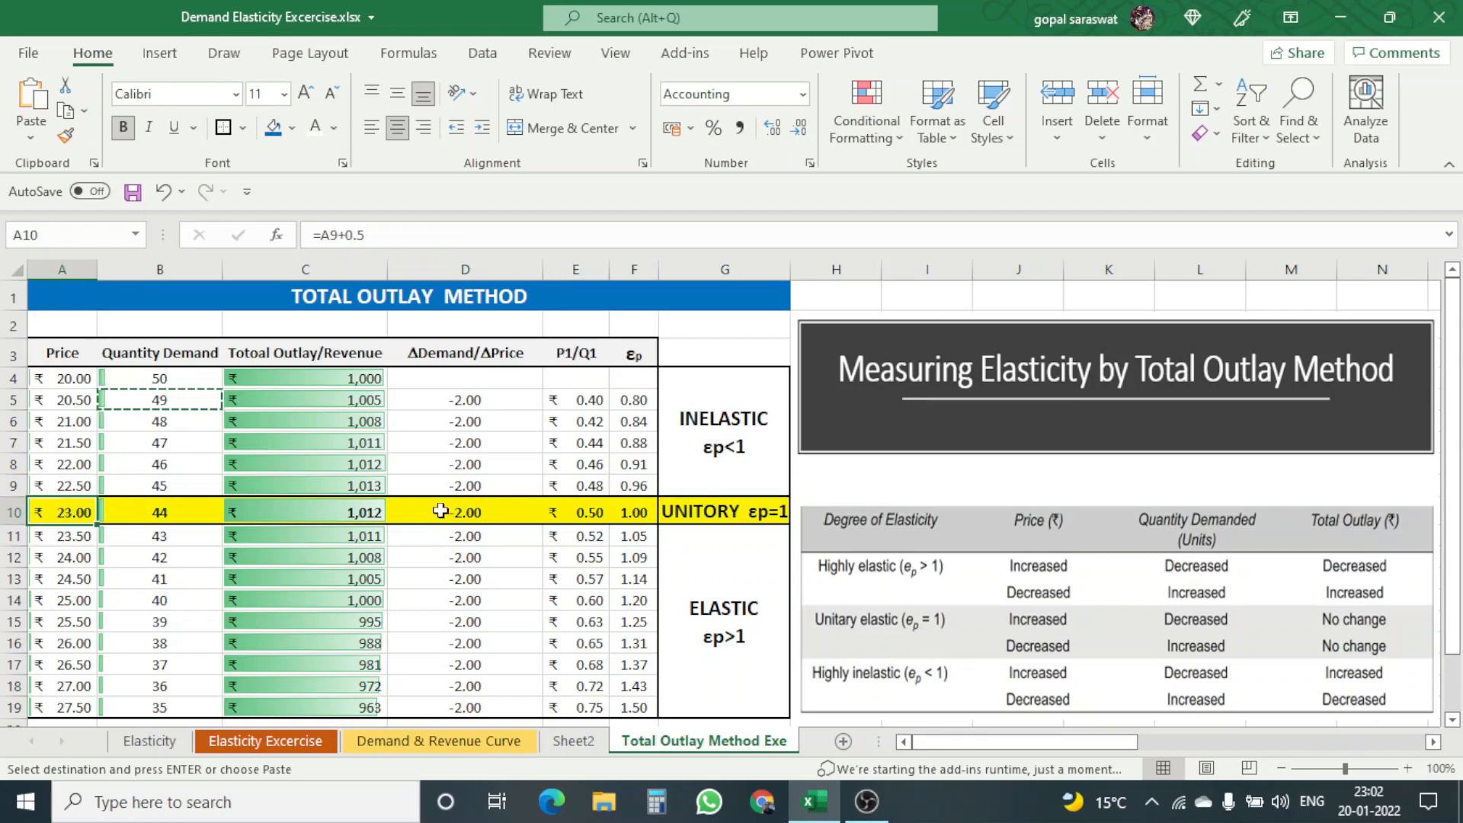
click(727, 512)
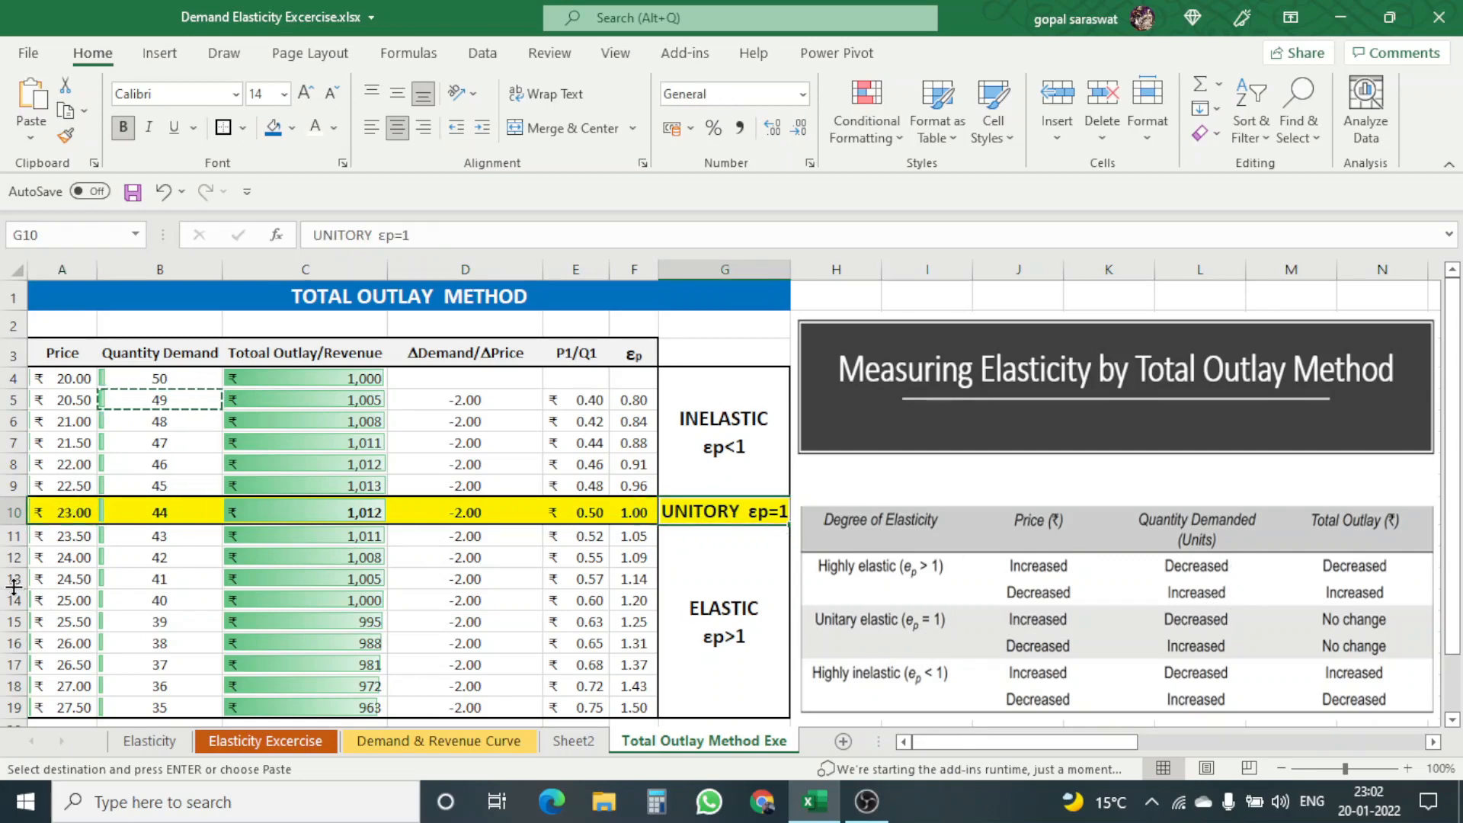
click(144, 511)
click(156, 489)
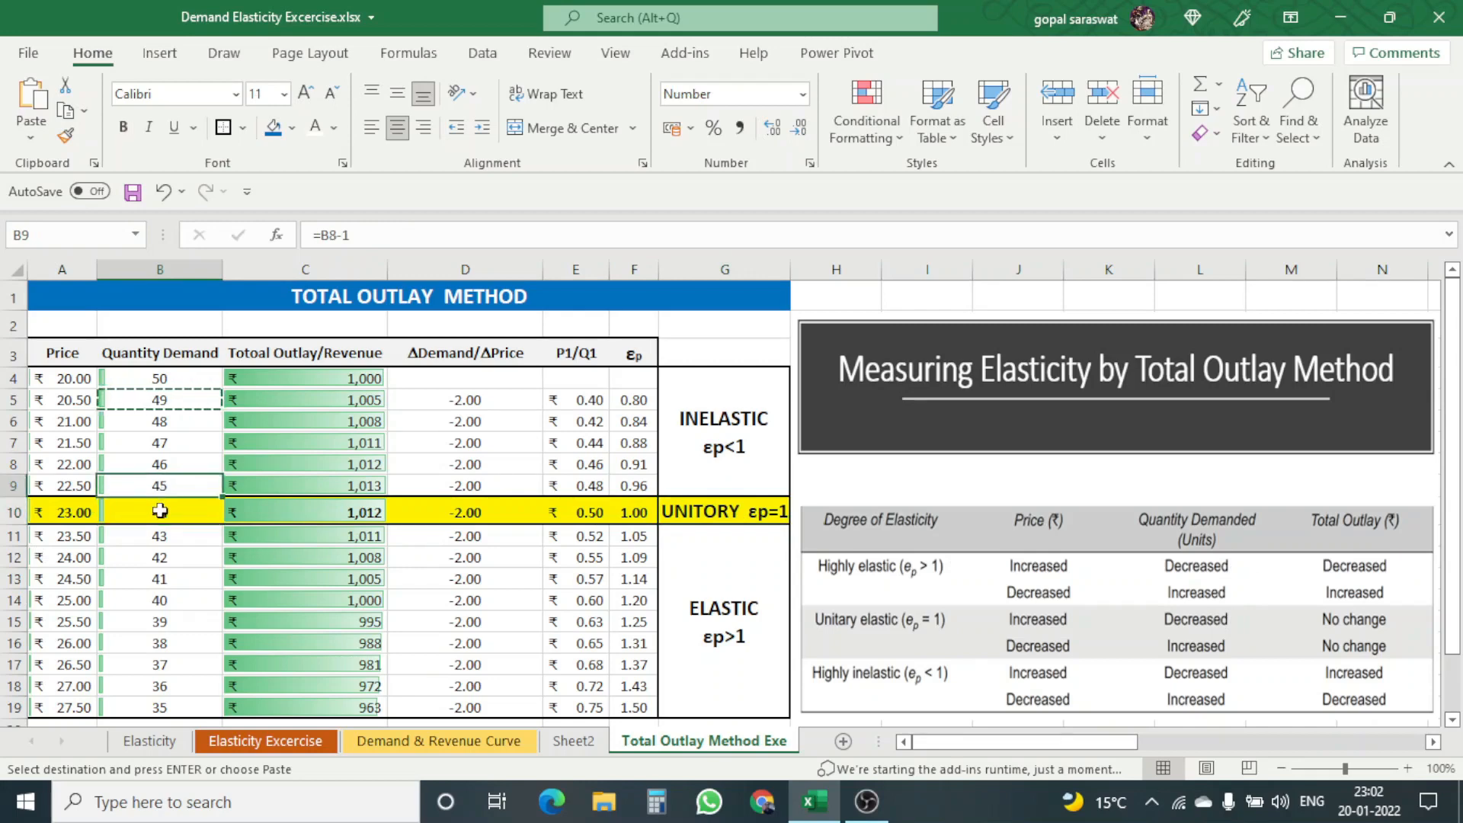
click(160, 511)
text(44)
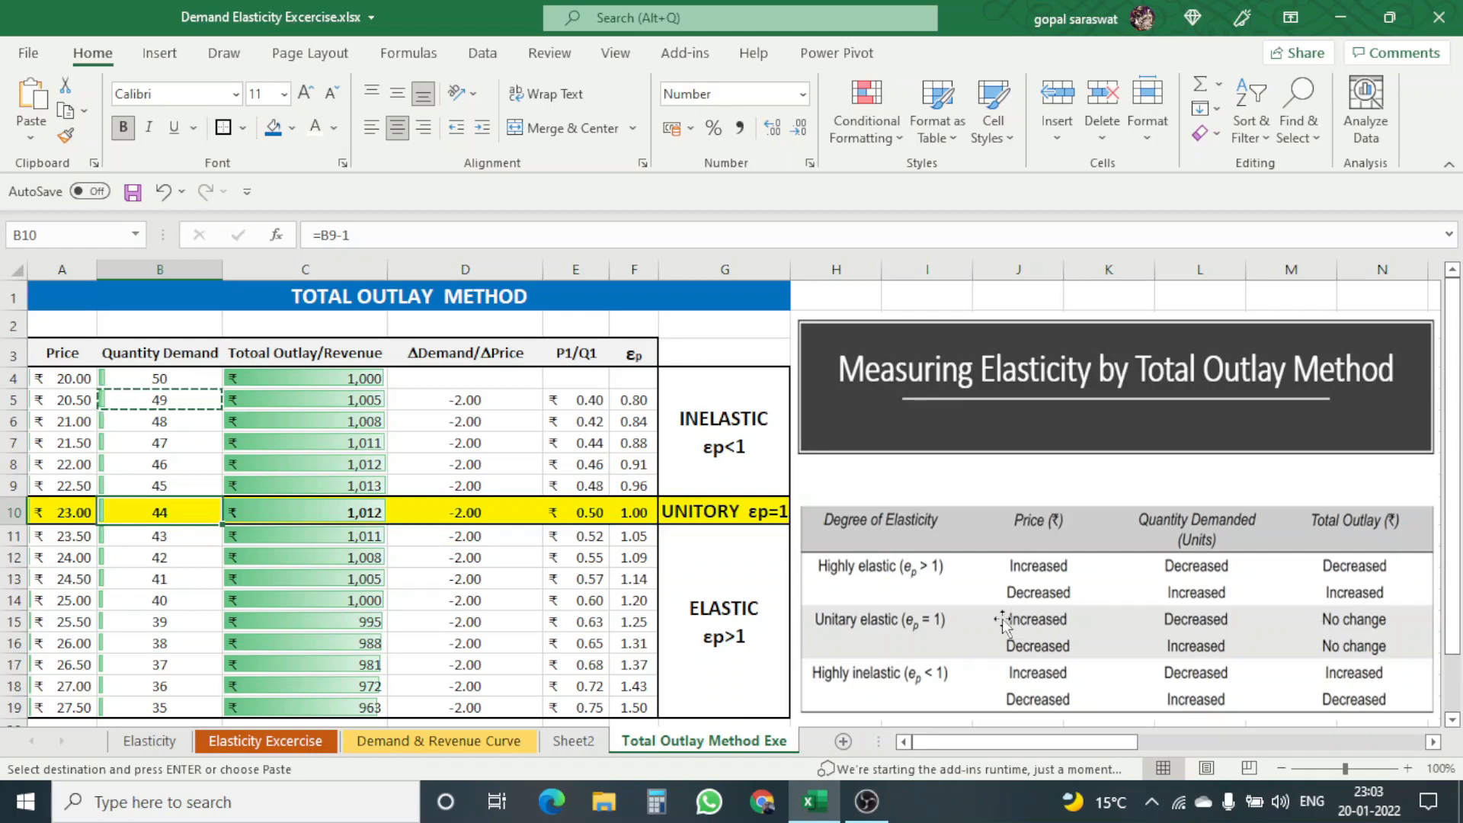
click(358, 486)
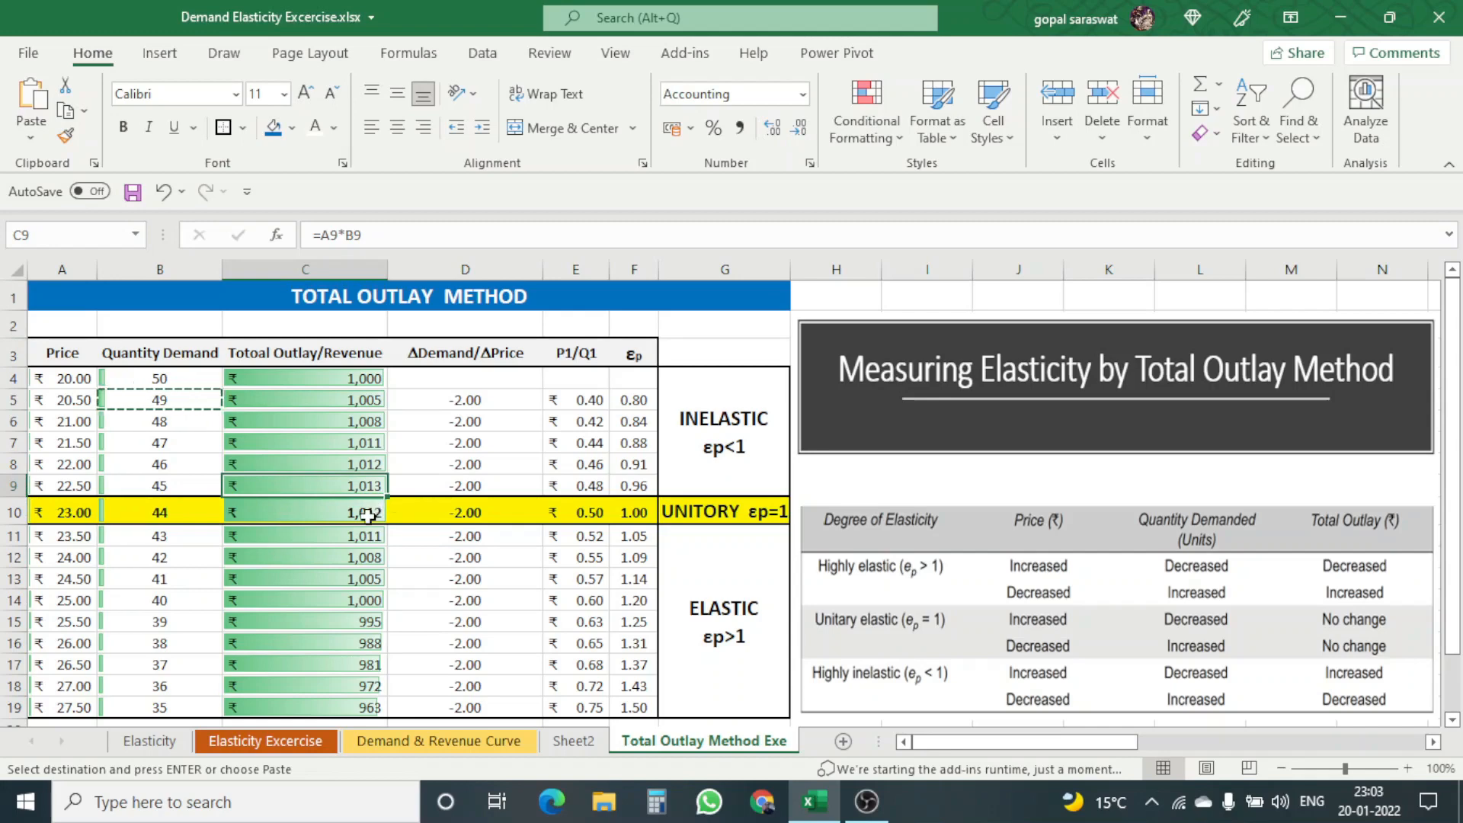
click(369, 509)
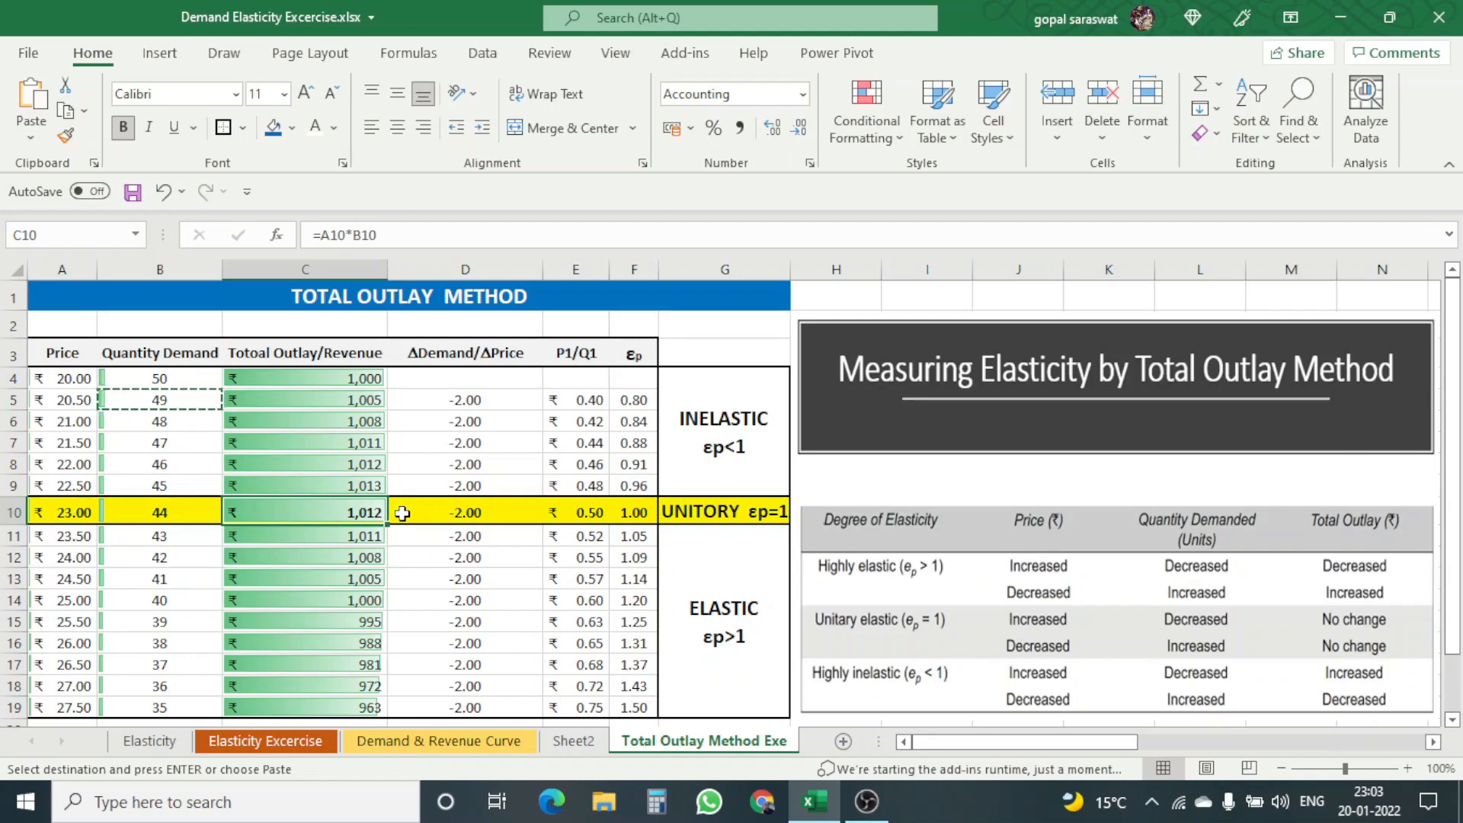
click(632, 519)
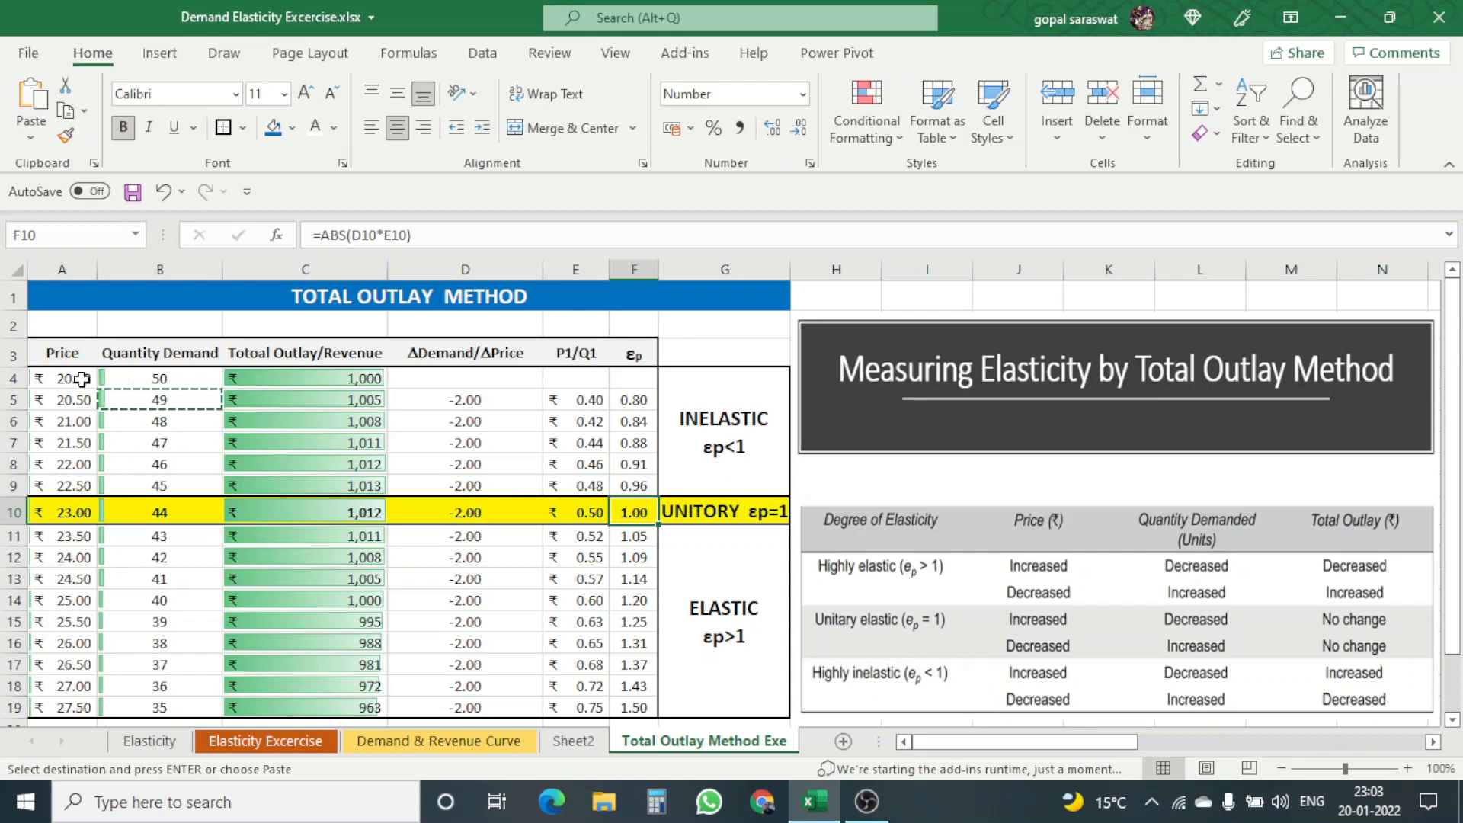
Step: Compare price, quantity demanded and total outlay in rows 4 to 9 with the highly inelastic case in the reference picture
drag(82, 379, 74, 486)
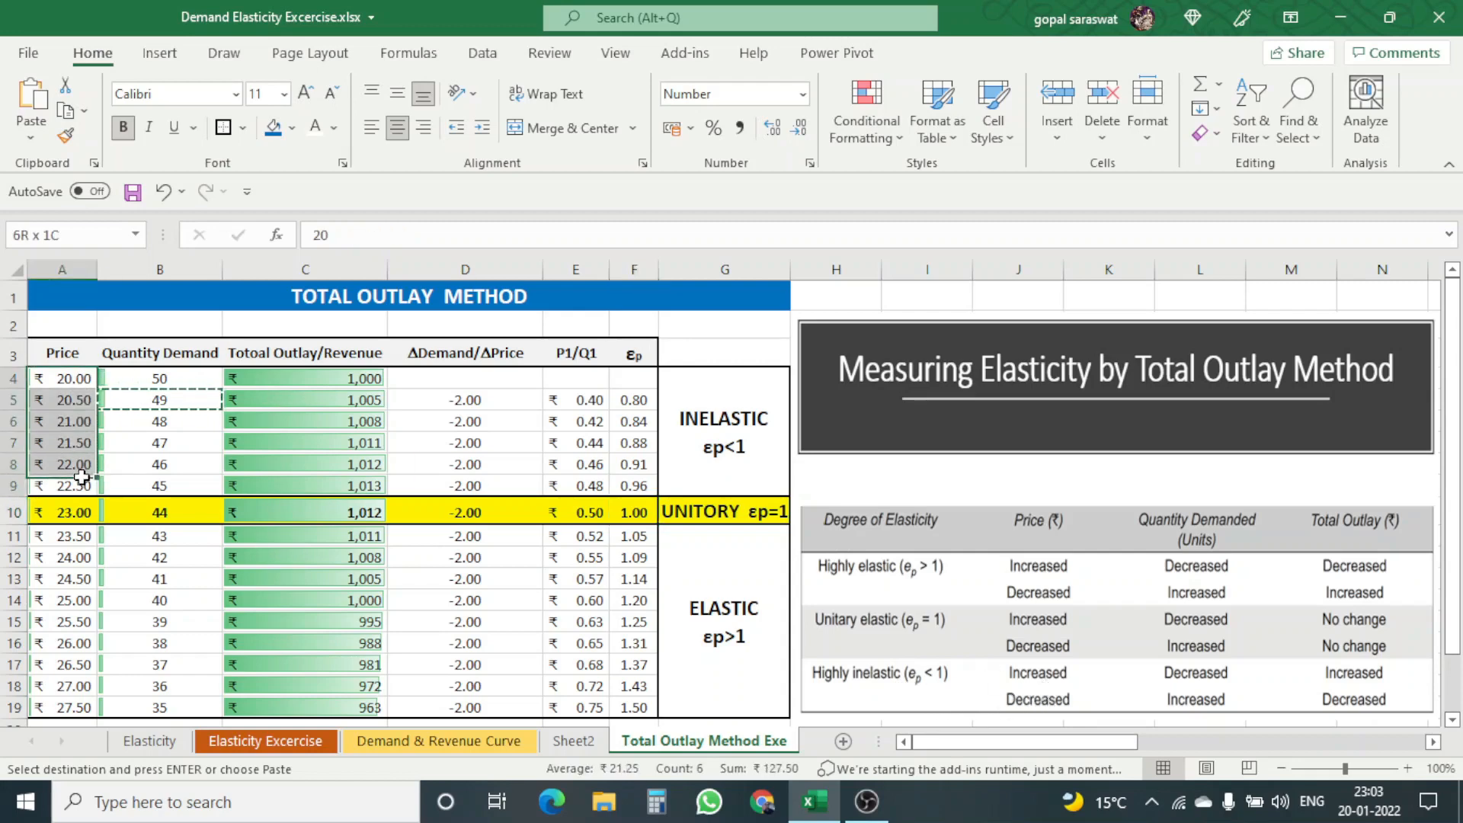
click(1179, 678)
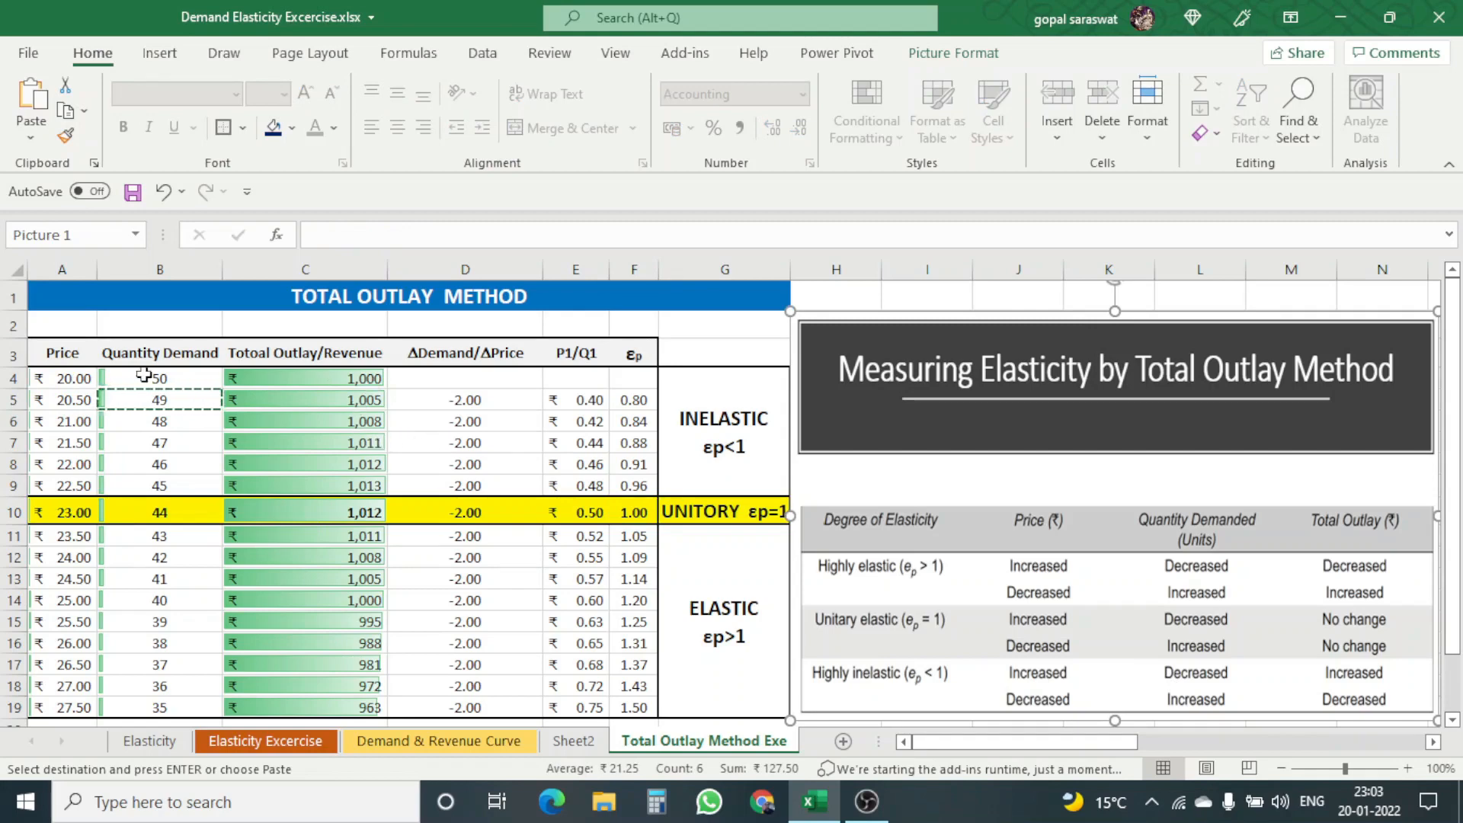
drag(144, 374, 152, 488)
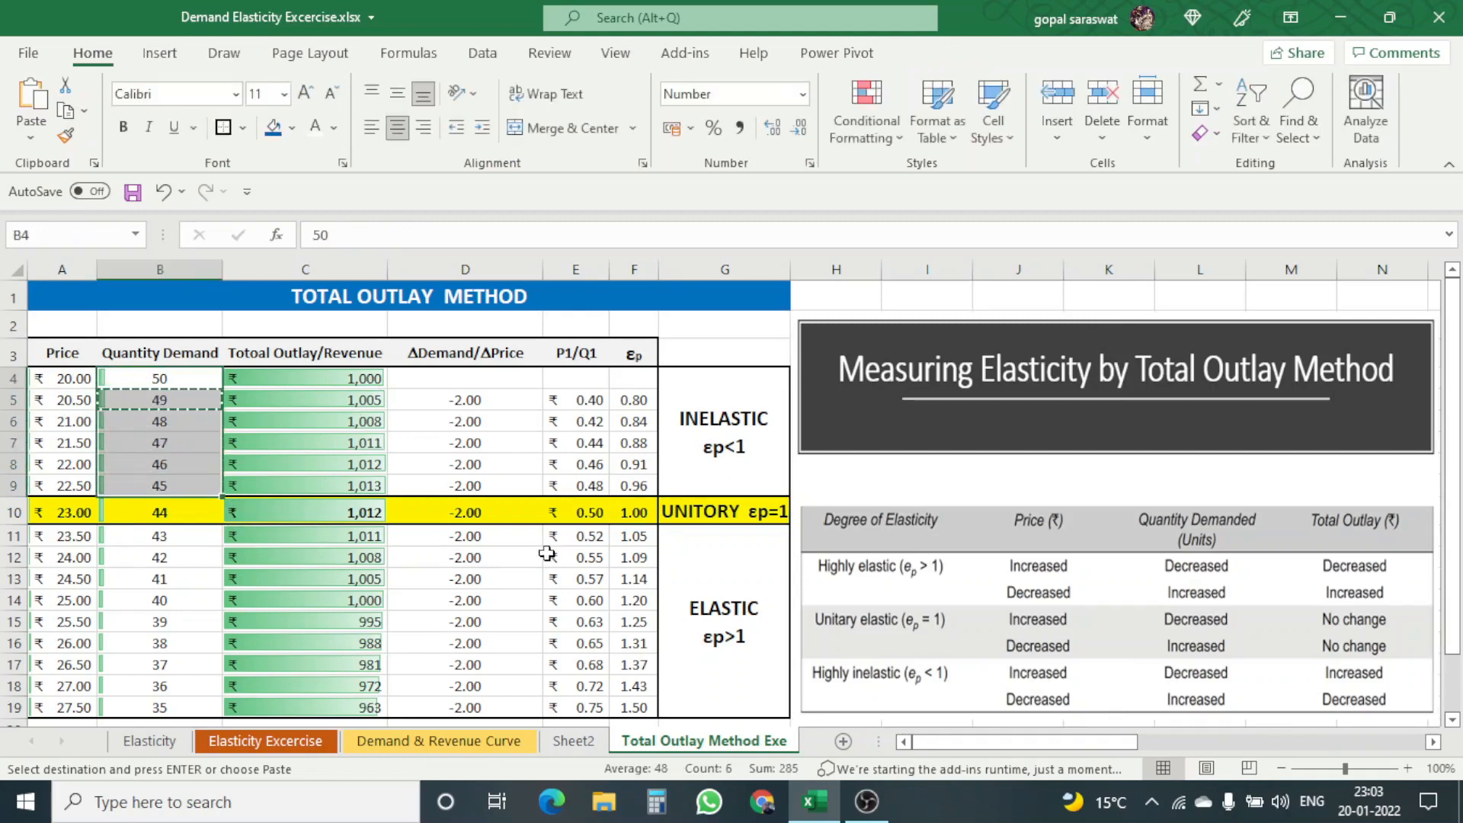
click(1367, 682)
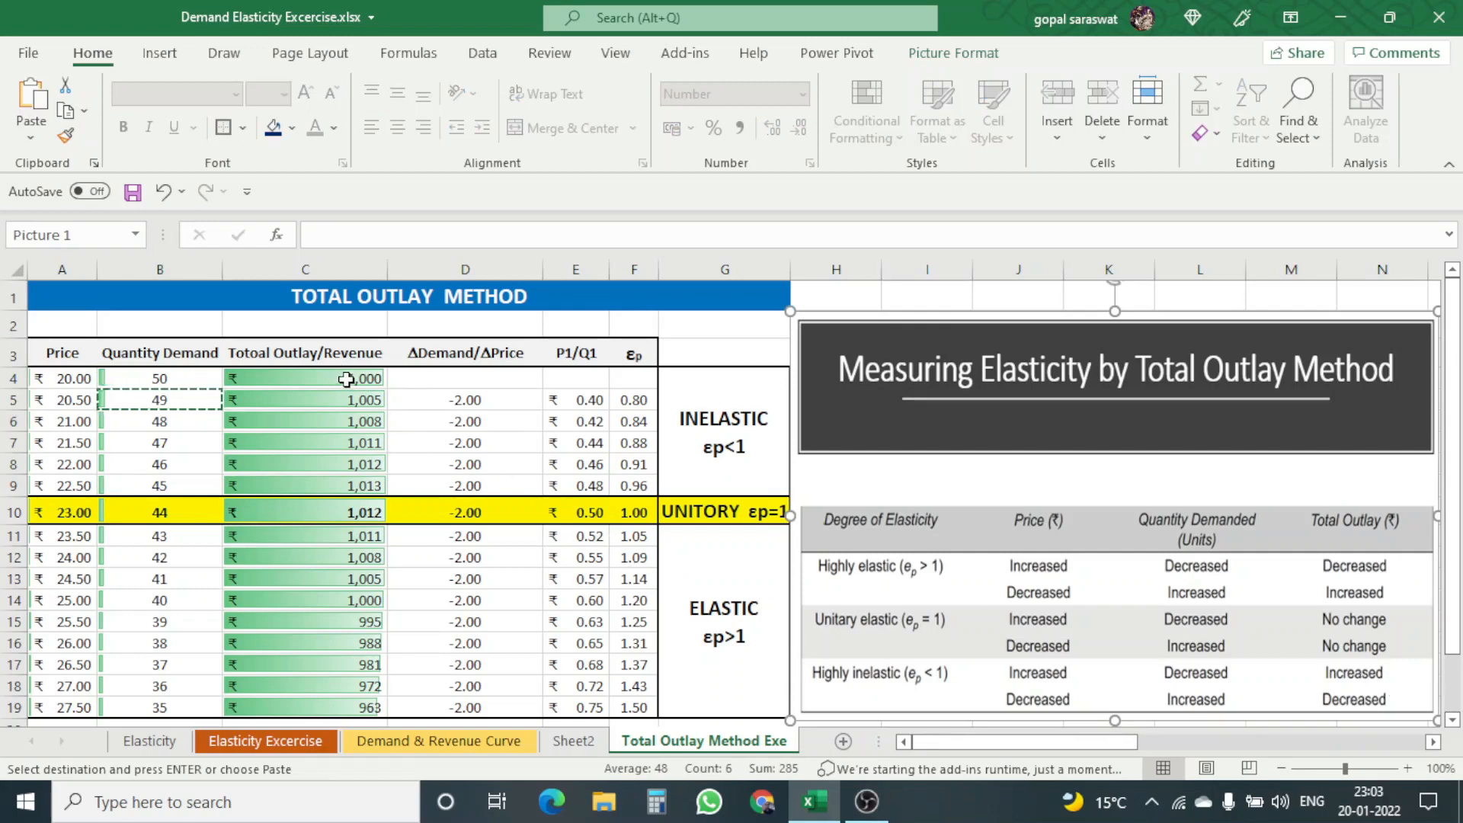
drag(347, 379, 324, 488)
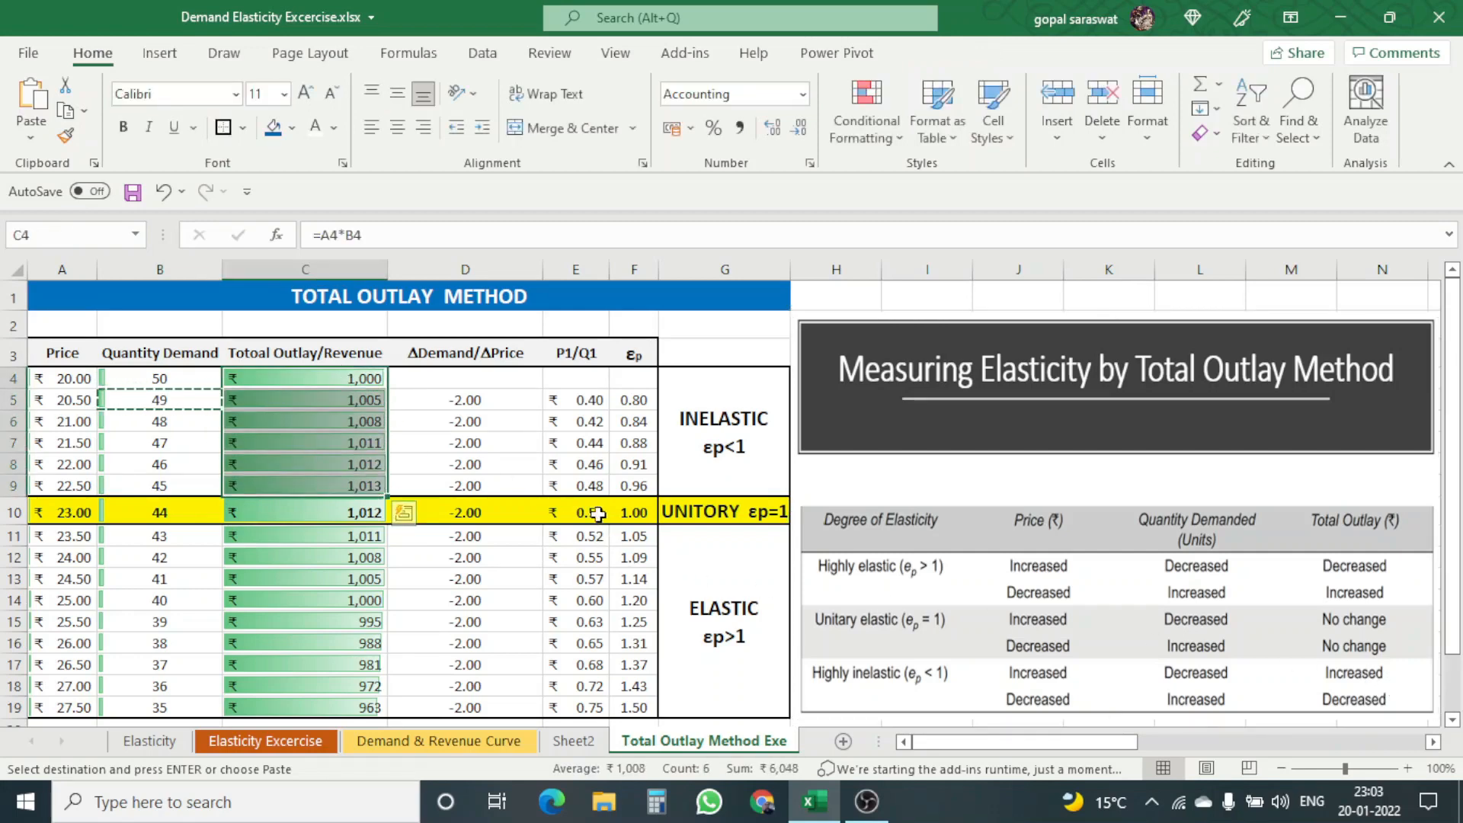
click(526, 461)
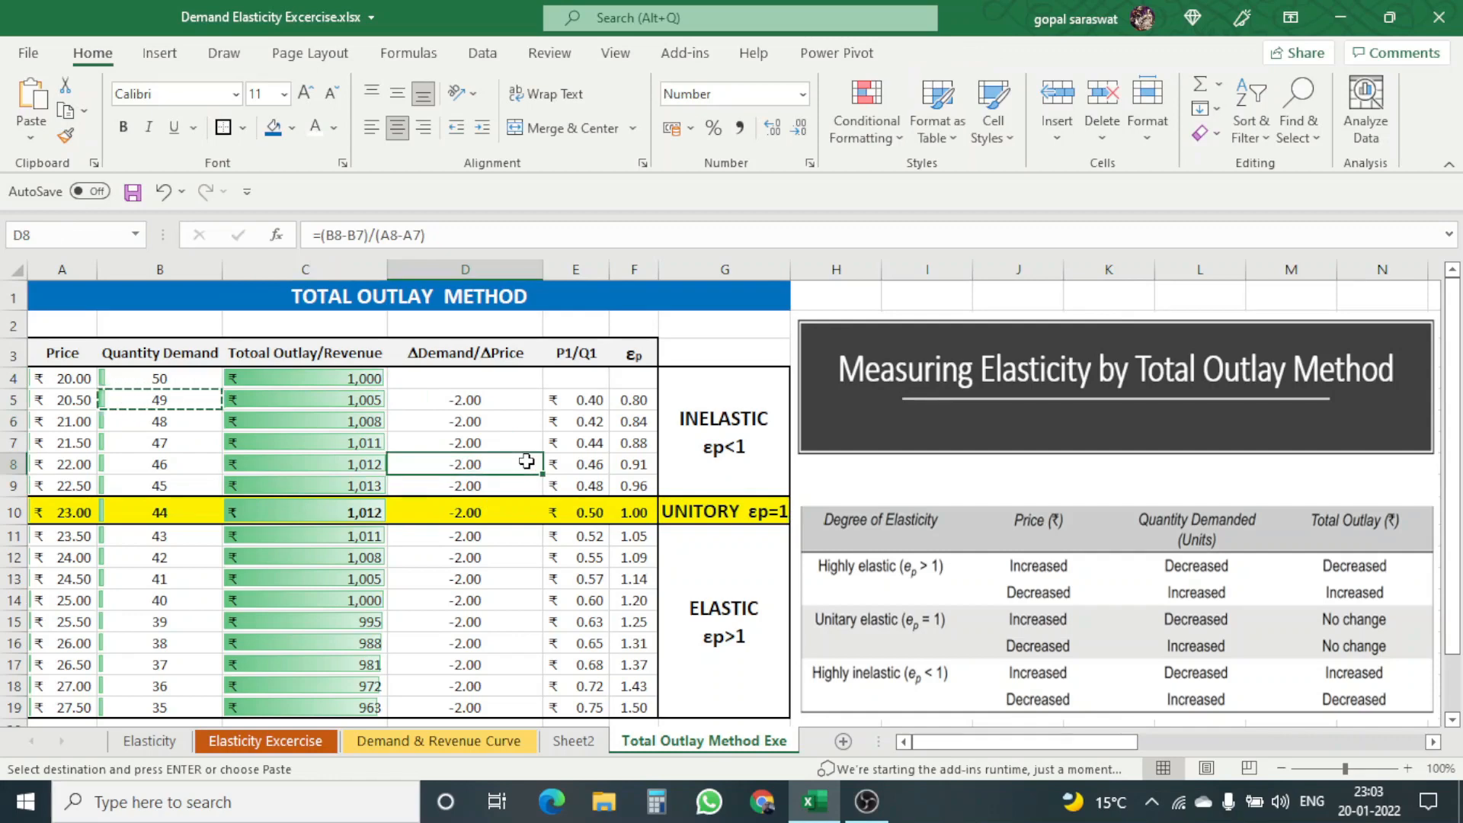